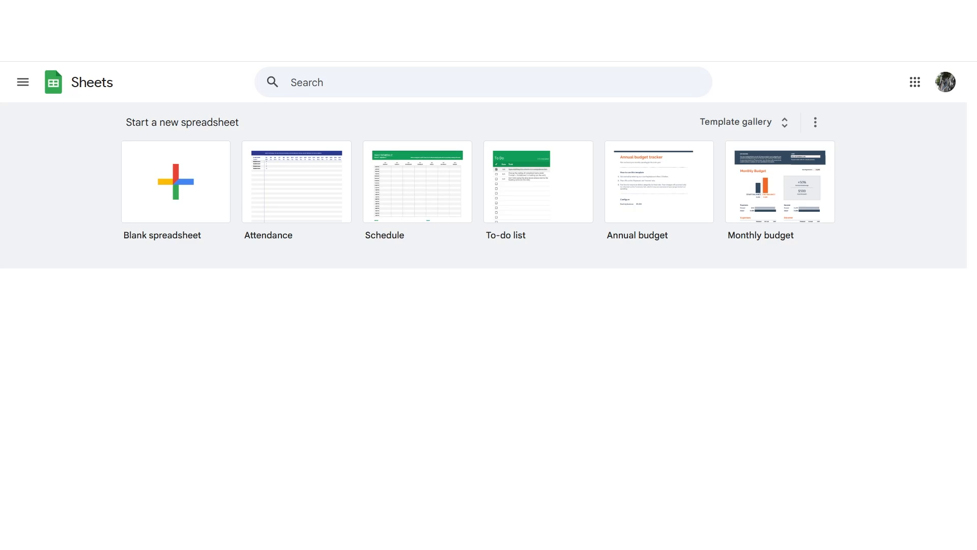
- Create a spreadsheet from the Attendance template and replace the class name placeholder in B2 with 10th Grade
click(292, 185)
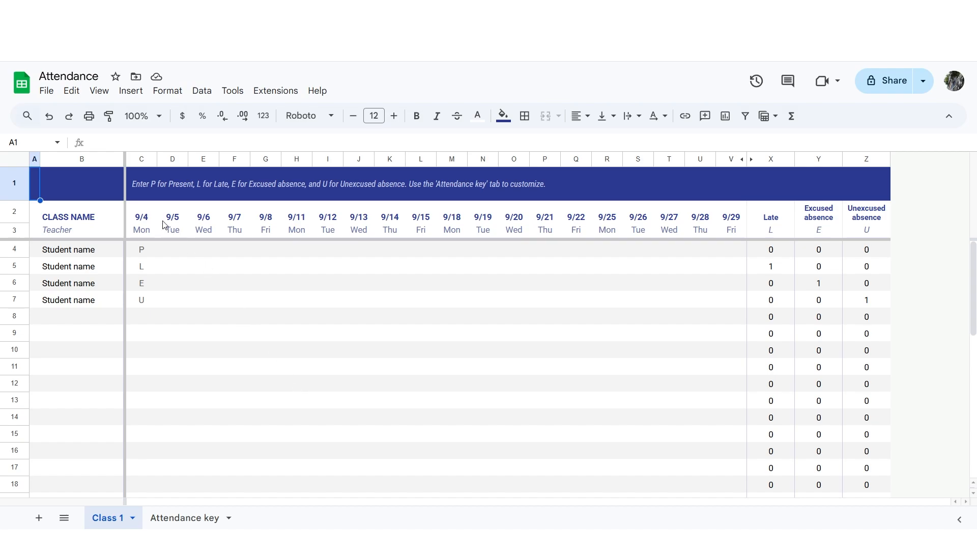
click(111, 223)
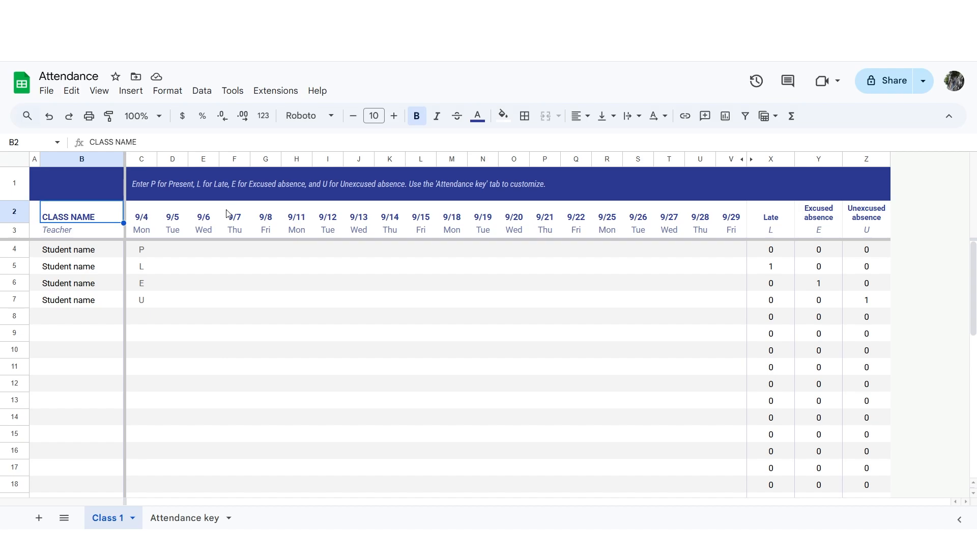
drag(146, 142, 92, 140)
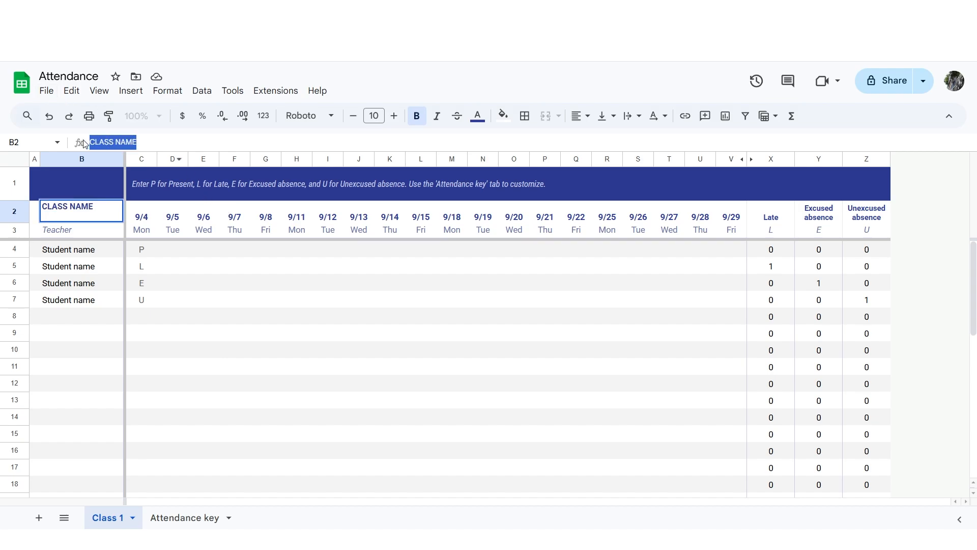
text(10th Grade)
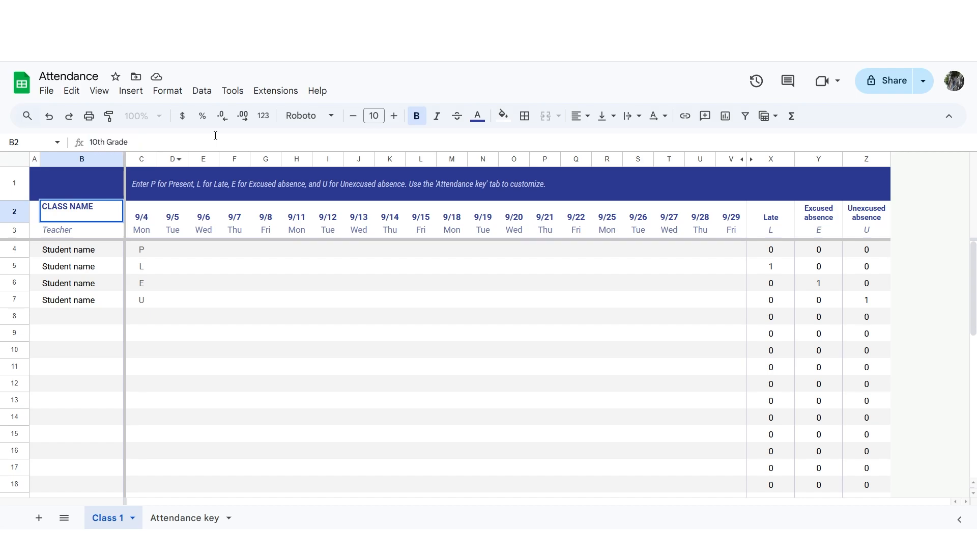
click(194, 383)
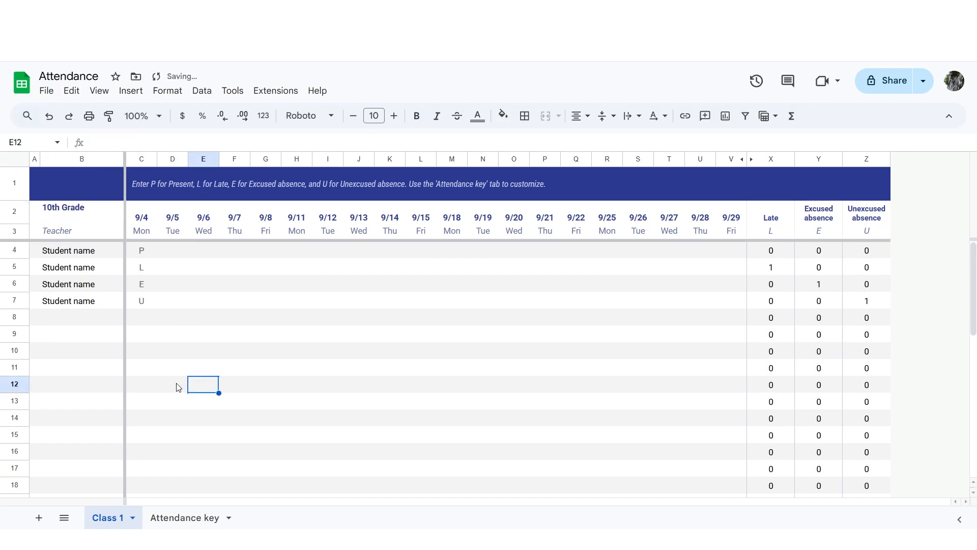
- Rename the Class 1 sheet to "Class 1 - 10th Grade"
double_click(112, 518)
click(128, 518)
text(-)
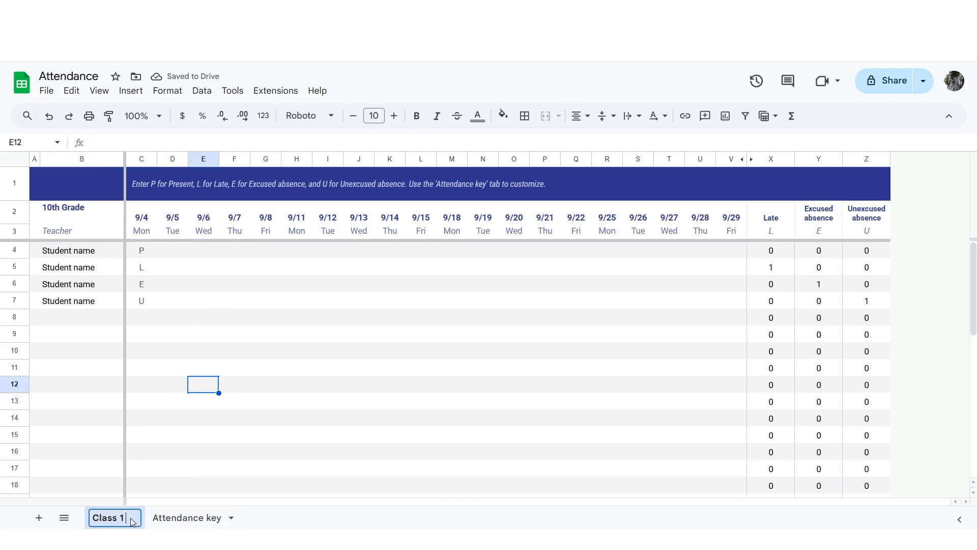
text( 10th Grade)
key(Return)
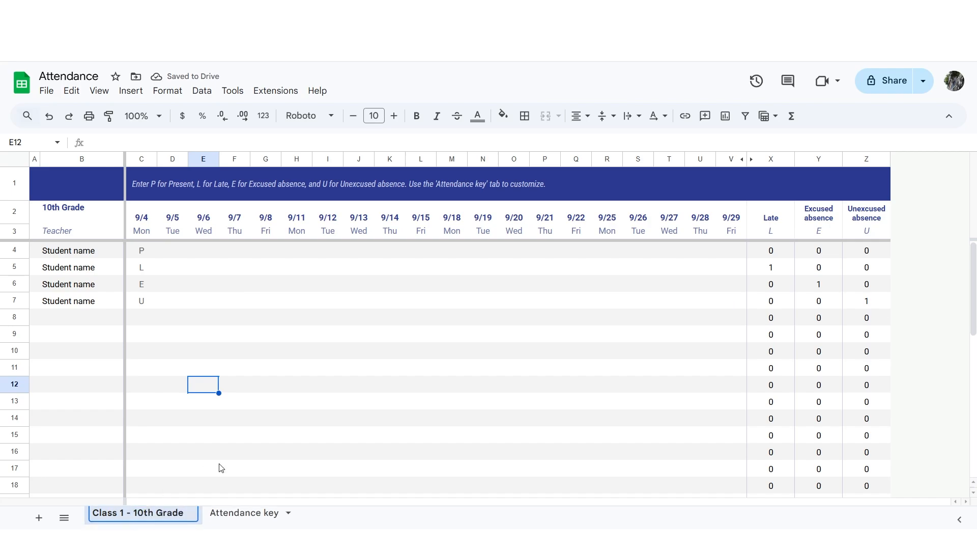
click(248, 449)
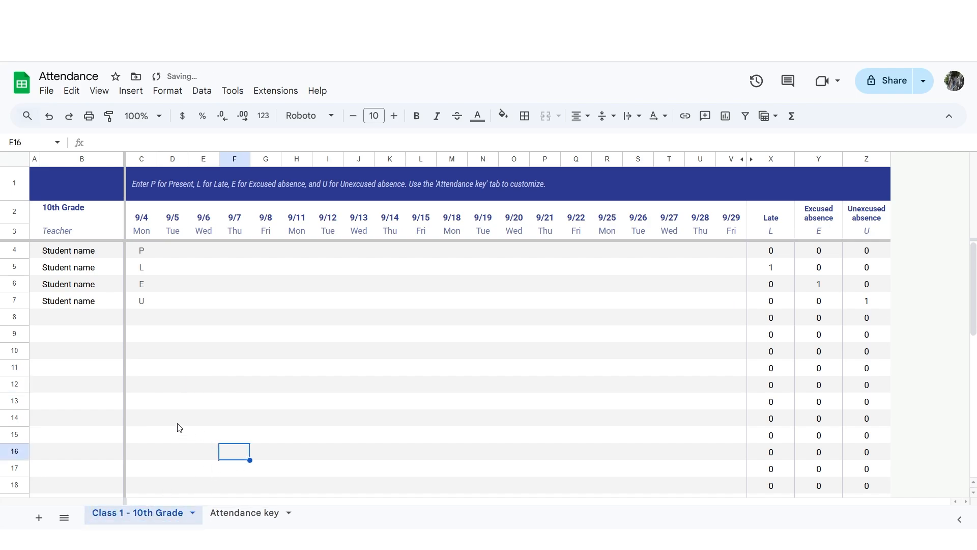
- Duplicate the "Class 1 - 10th Grade" sheet and name the copy "Class 2 - 10th Grade"
right_click(170, 515)
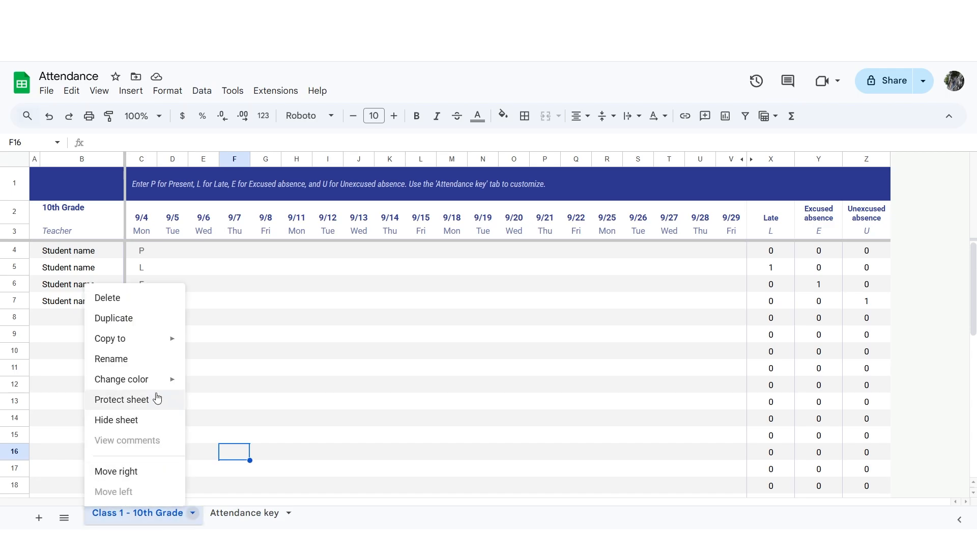
click(142, 324)
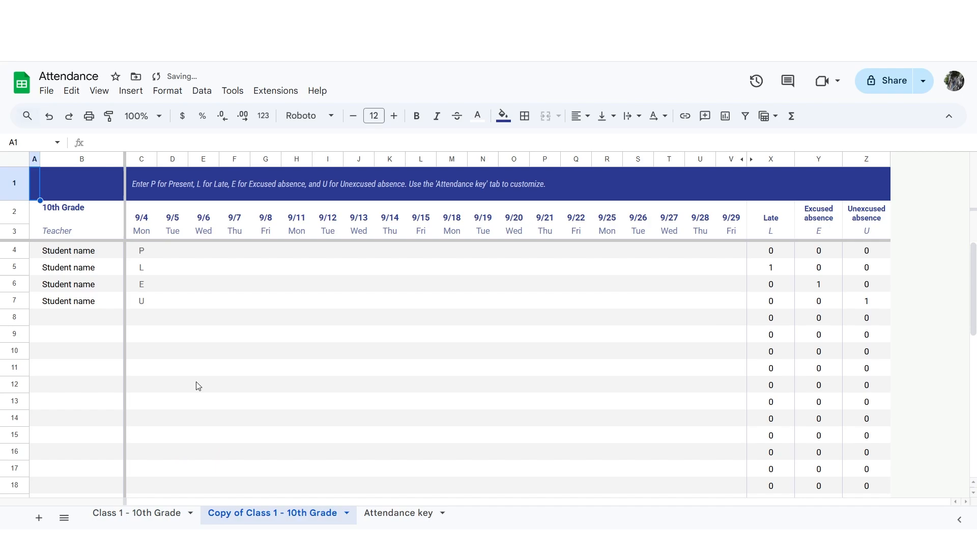
double_click(255, 515)
click(245, 514)
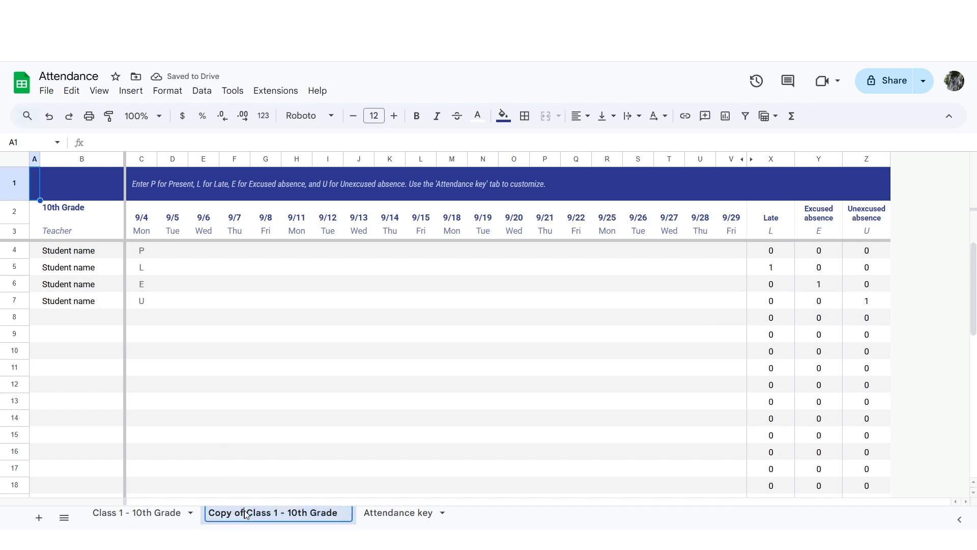
key(BackSpace)
key(BackSpace)
key(BackSpace)
key(BackSpace)
key(BackSpace)
key(BackSpace)
key(BackSpace)
key(BackSpace)
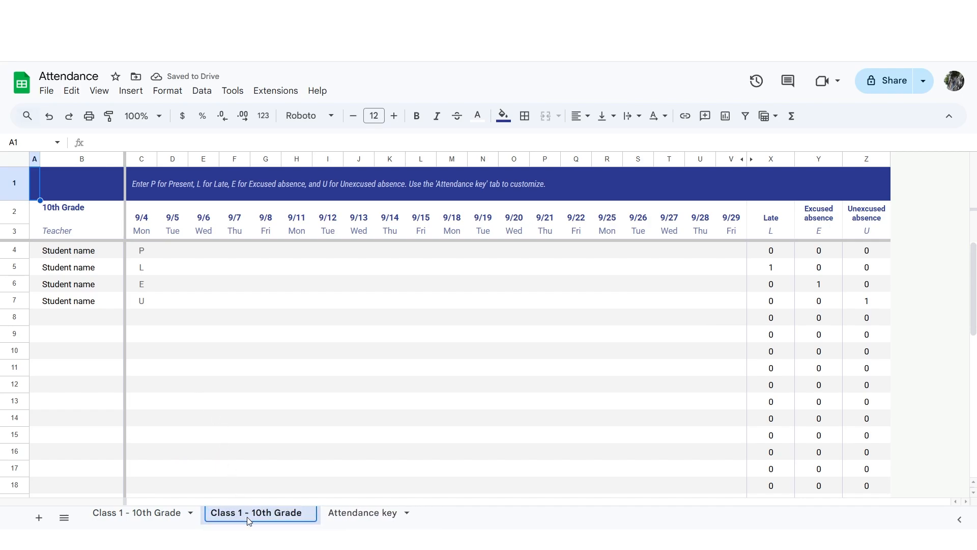
click(242, 514)
key(BackSpace)
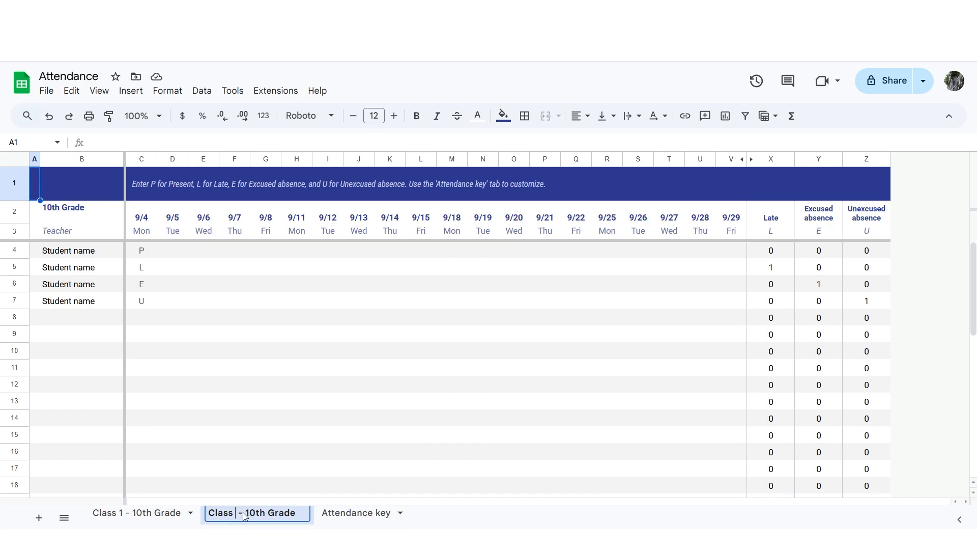
text(2)
click(243, 419)
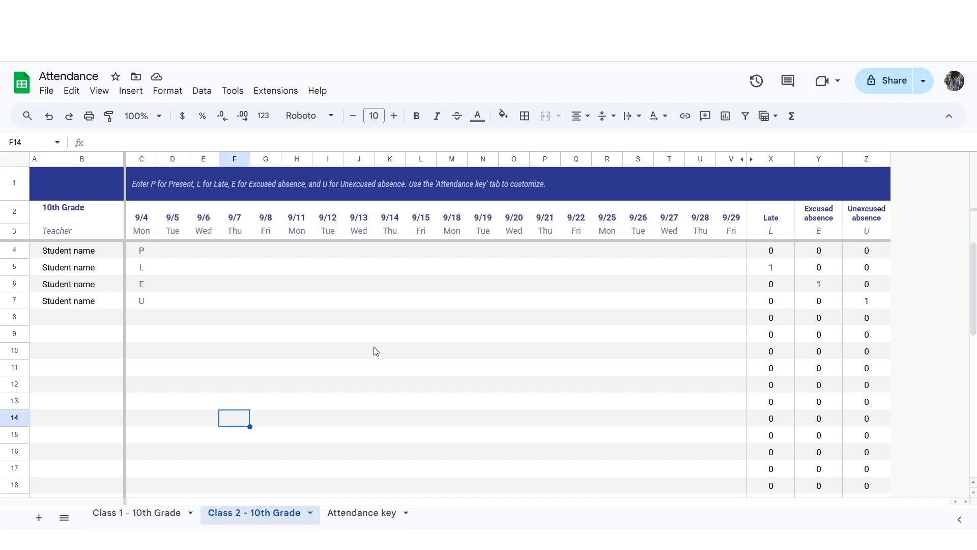
- Replace the teacher placeholder in B3 with the teacher's full name and the placeholders in B4:B7 with four students' full names
click(78, 232)
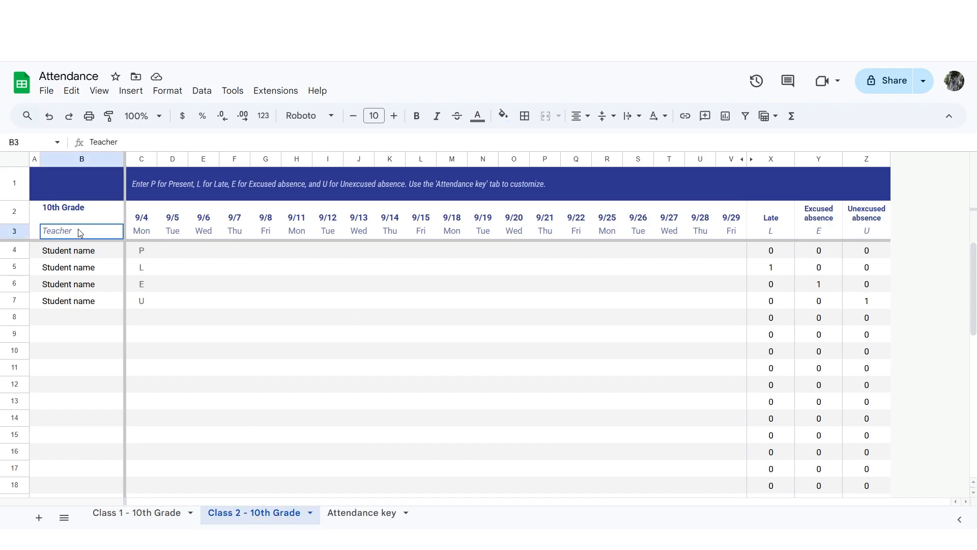
double_click(83, 230)
drag(83, 230, 34, 231)
key(ctrl+v)
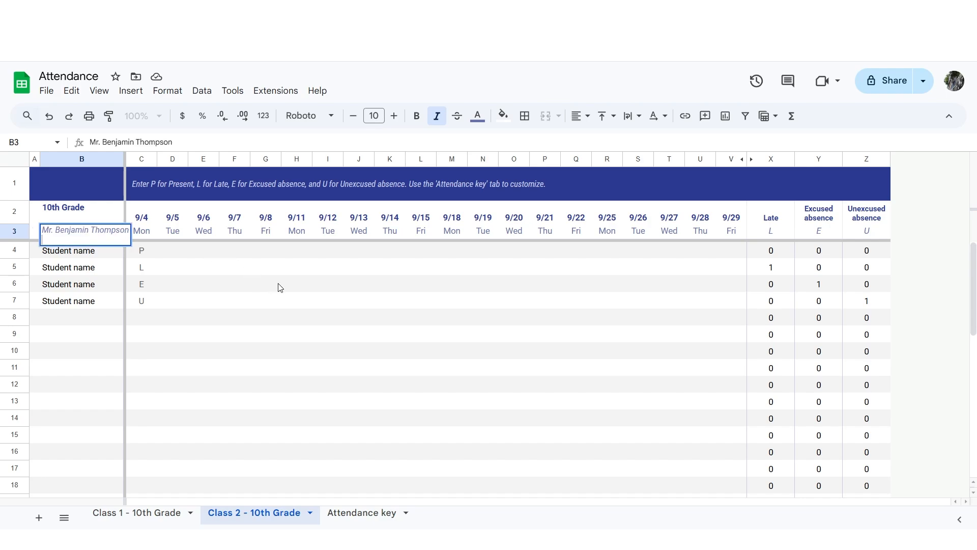
click(280, 286)
click(482, 318)
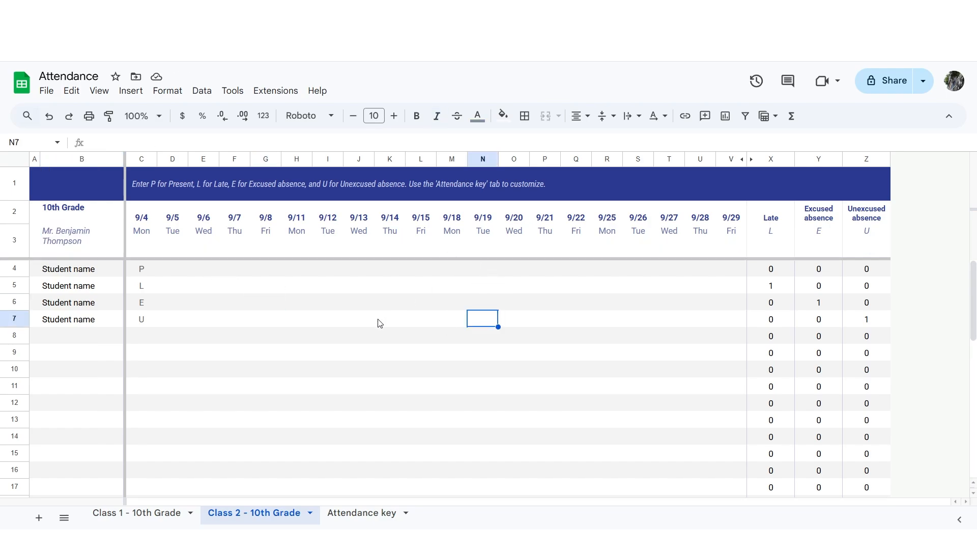
drag(72, 269, 80, 319)
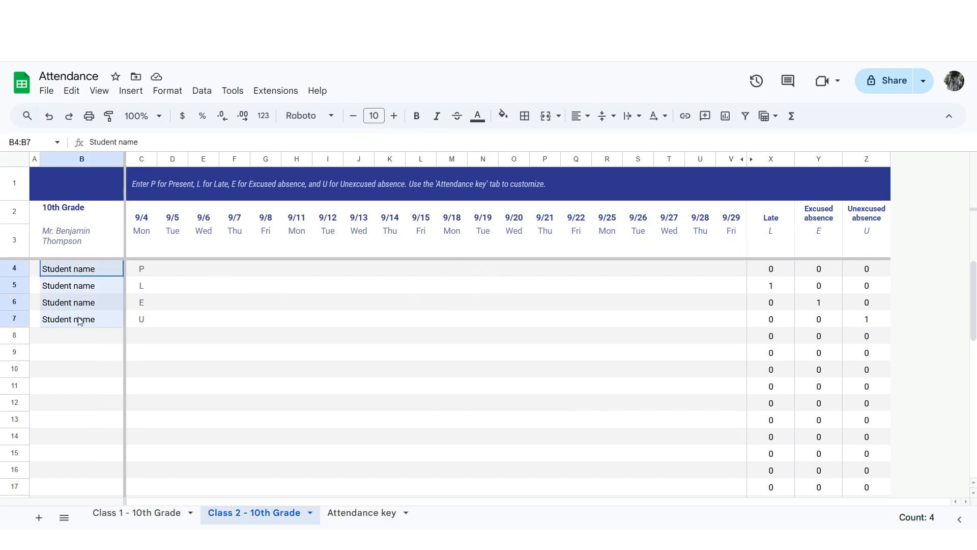
text(Olivia Carter Ethan Mitchell Sophia Hernandez Jackson Reynolds)
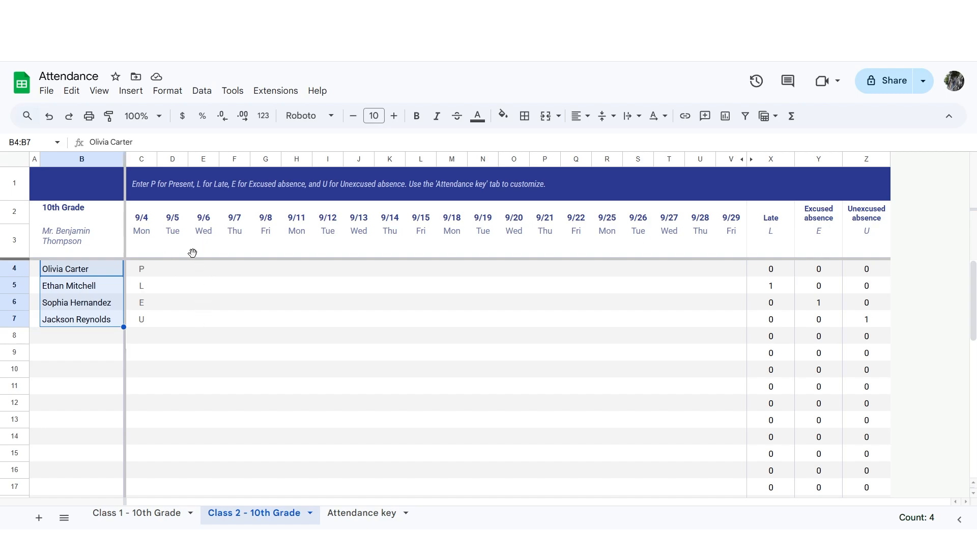
- Set the first date header in C2 to 2/3/2025 and fill the consecutive dates across the row to V2
click(137, 222)
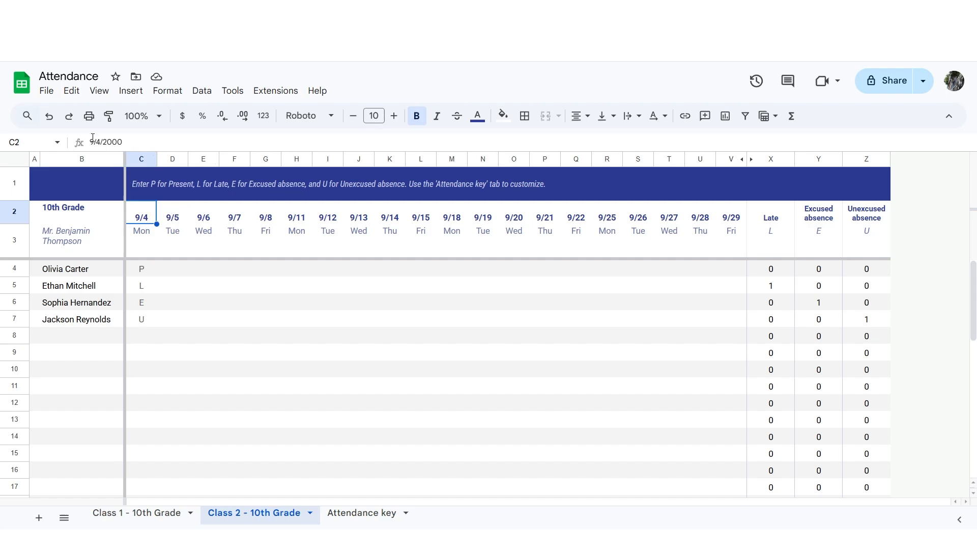
click(100, 142)
key(BackSpace)
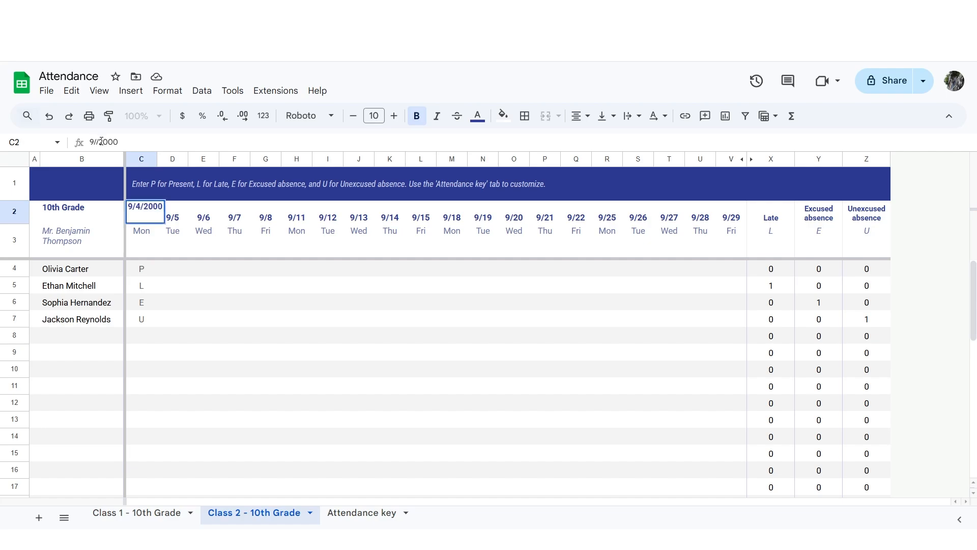
text(3)
click(95, 142)
key(BackSpace)
text(2)
click(140, 143)
key(BackSpace)
key(BackSpace)
text(25)
click(190, 282)
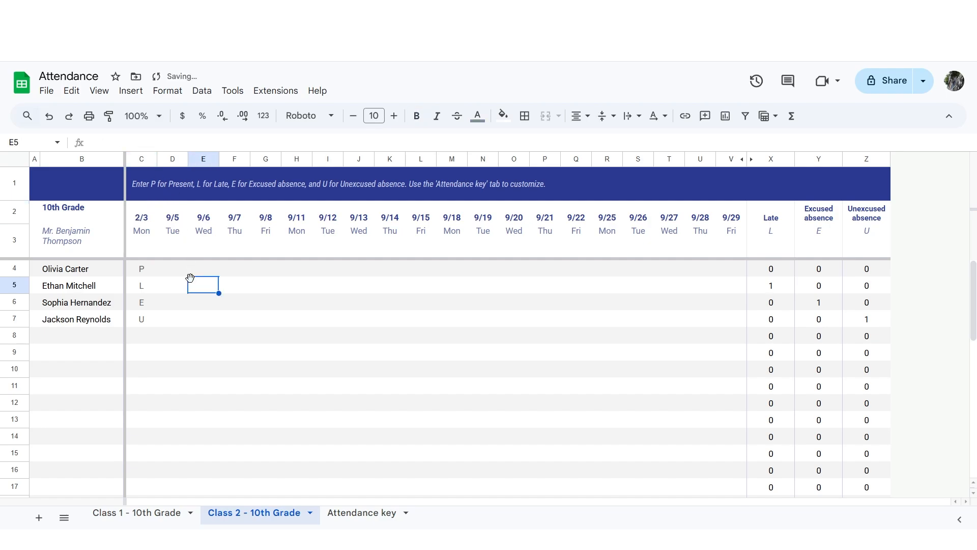
click(144, 220)
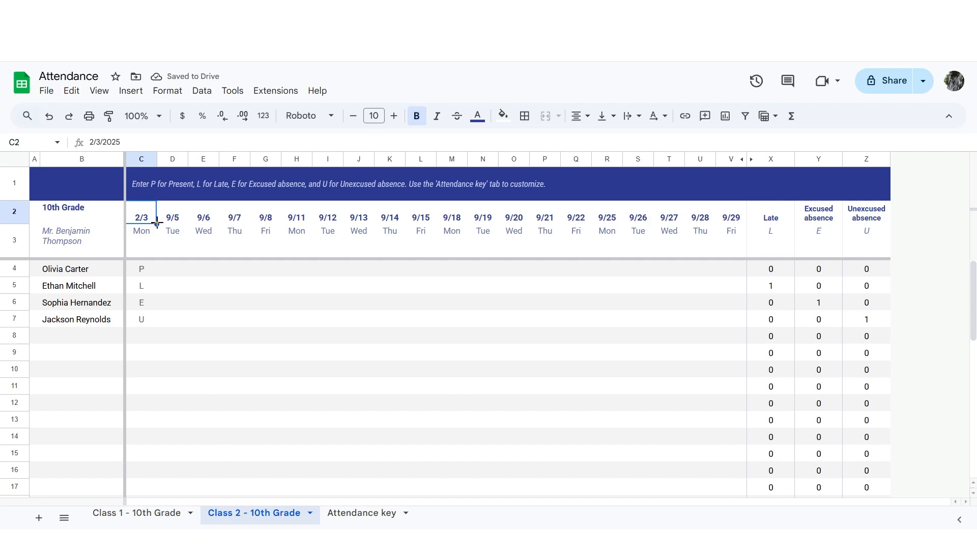
drag(157, 224, 727, 219)
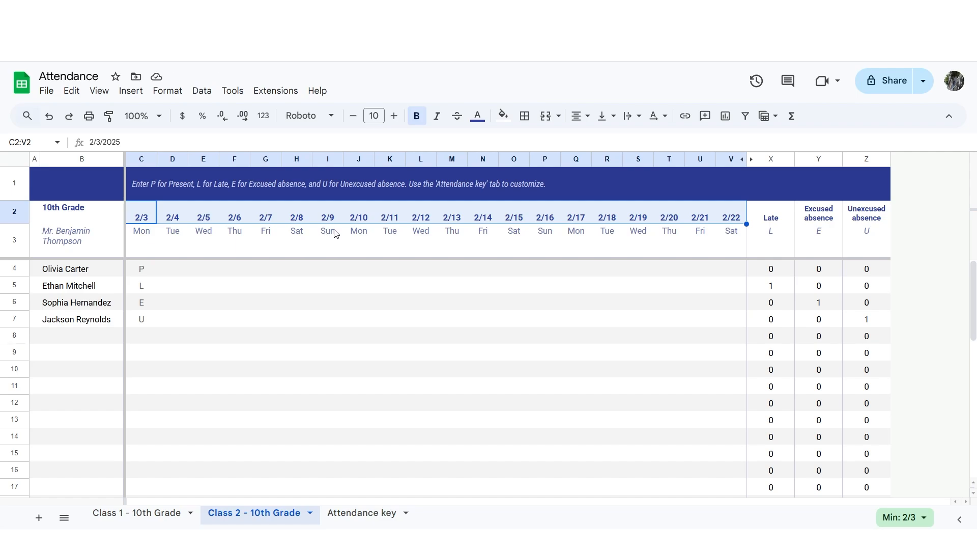
- Set the date in H2 to Monday 2/10/2025 and fill the weekday dates through L2
double_click(301, 214)
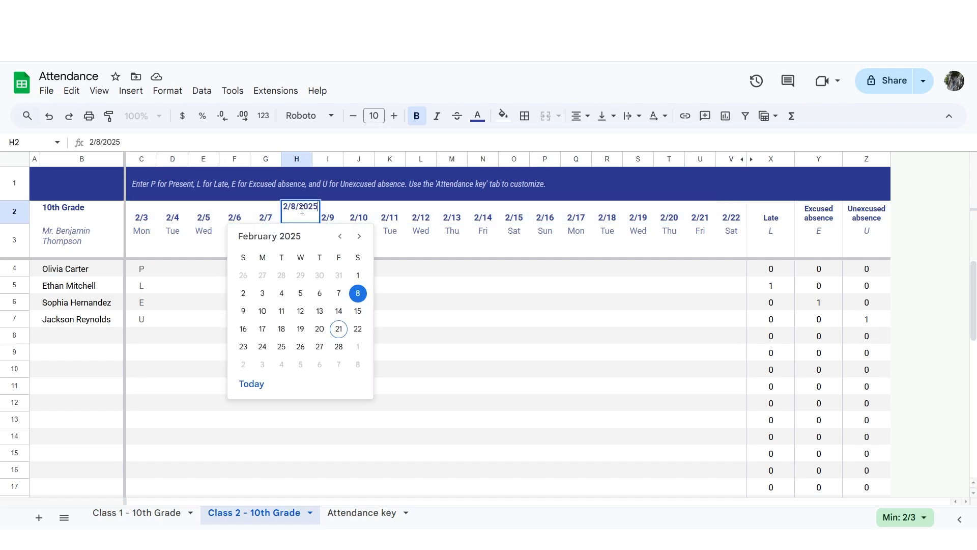
click(262, 311)
drag(312, 224, 433, 224)
- Change the date in M2 to Monday 2/17/2025 and extend the dates through Q2
click(453, 219)
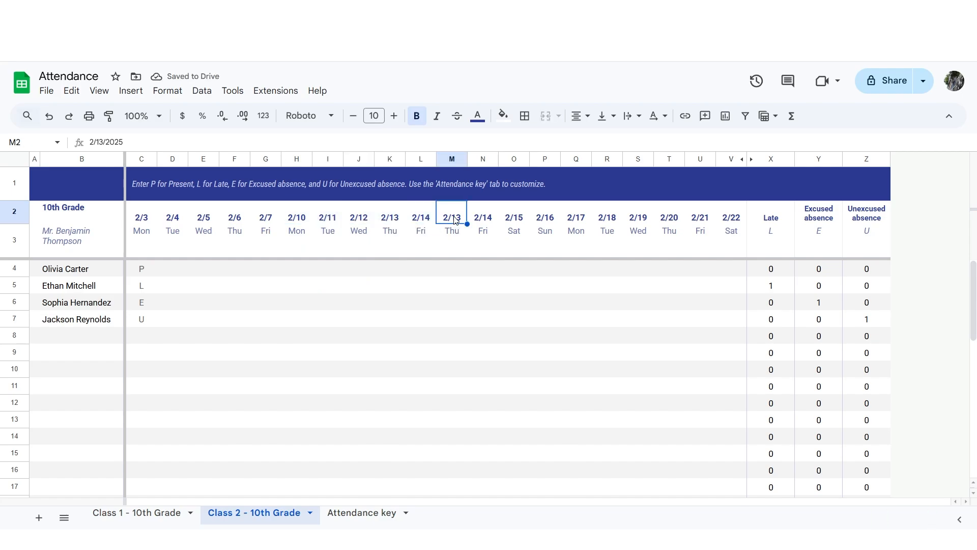
double_click(454, 219)
click(422, 329)
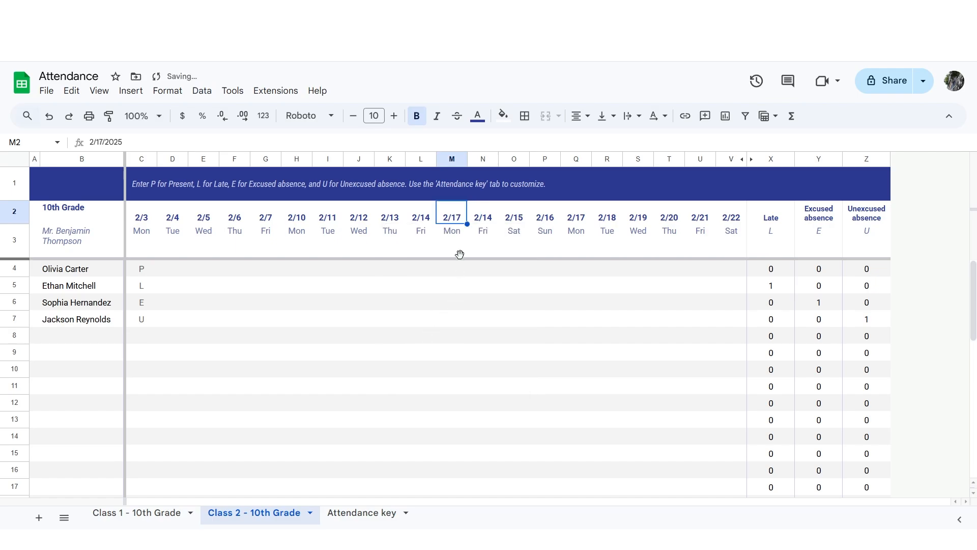
drag(467, 224, 590, 223)
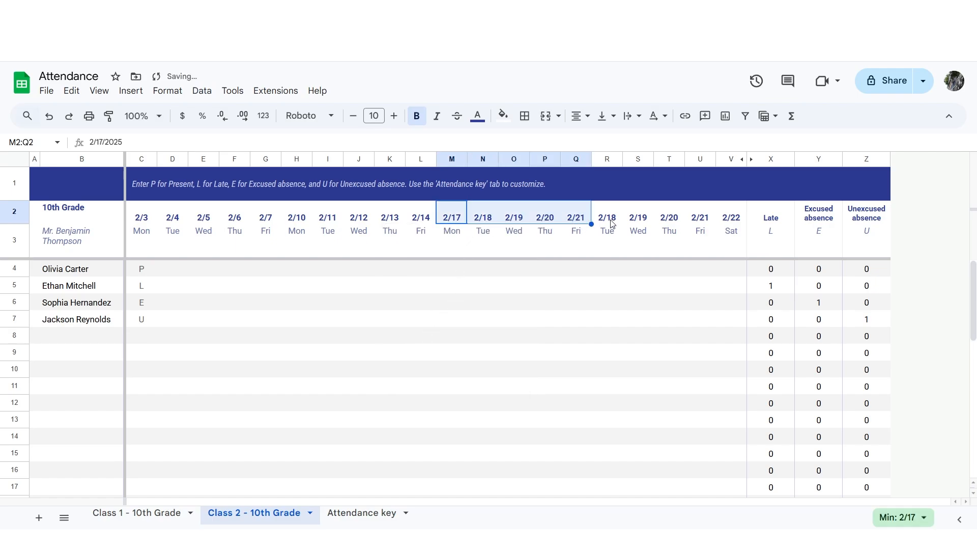
- Change the date in R2 to Monday 2/24/2025 and fill the rest of that week's dates through V2
double_click(610, 223)
click(577, 345)
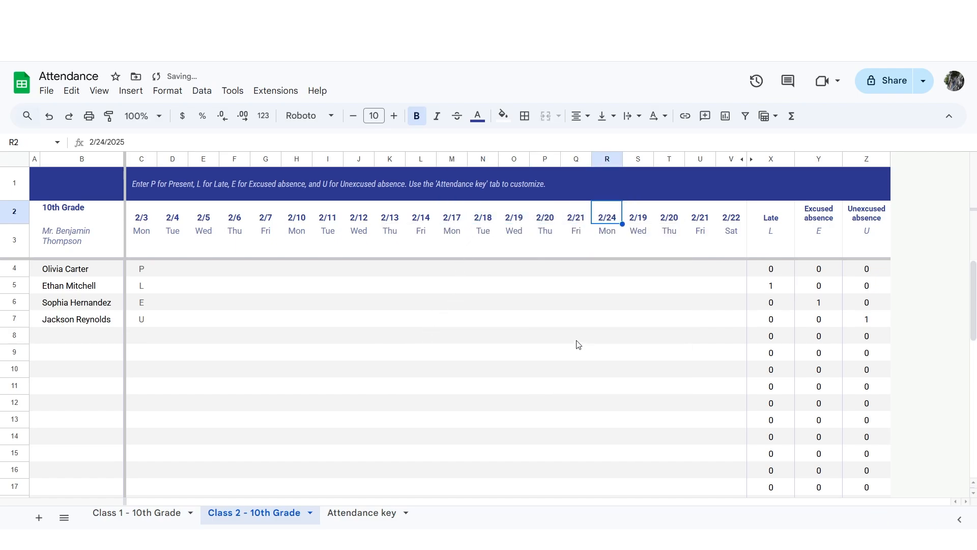
drag(623, 224, 723, 220)
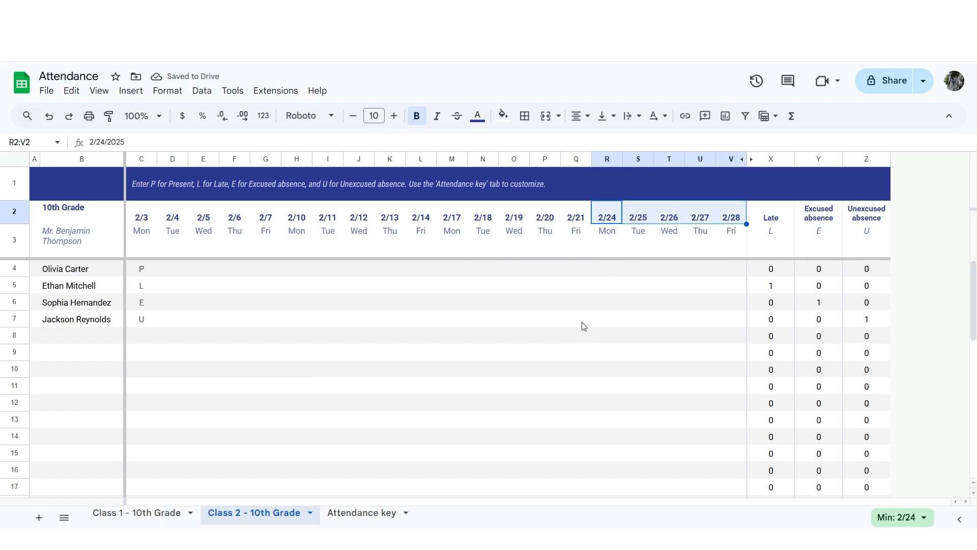
- On the Attendance key sheet, add the bold code OSS in B11 below the U code
click(356, 513)
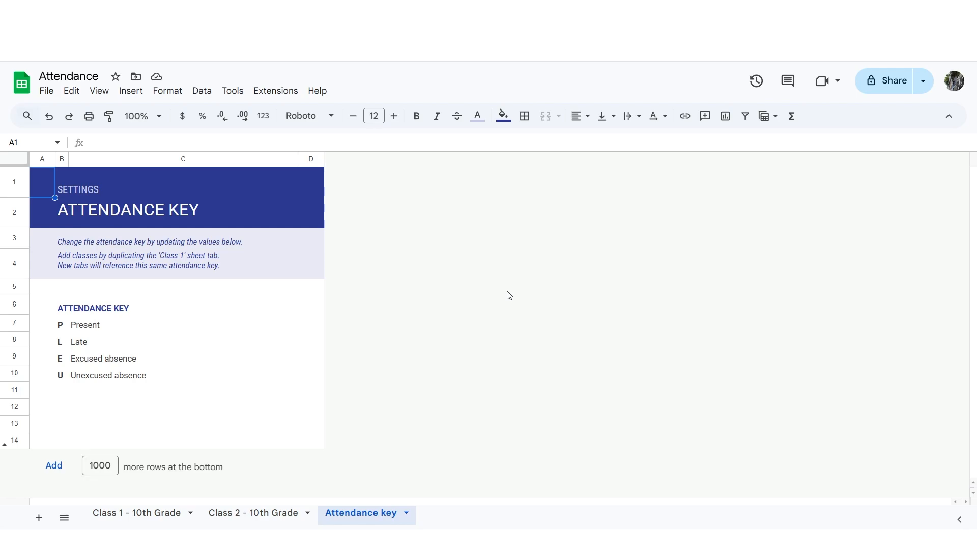
click(51, 390)
click(61, 390)
key(ctrl+b)
text(O)
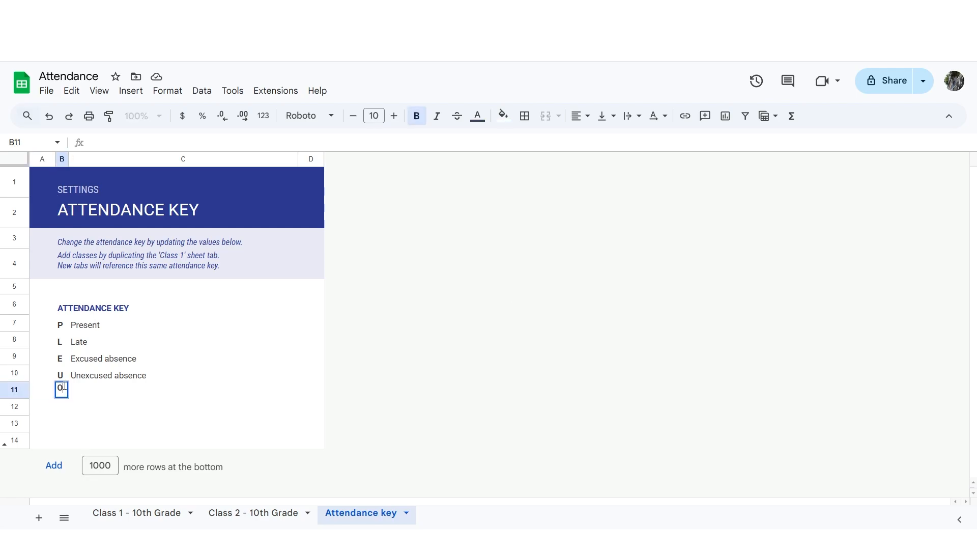
text(SS)
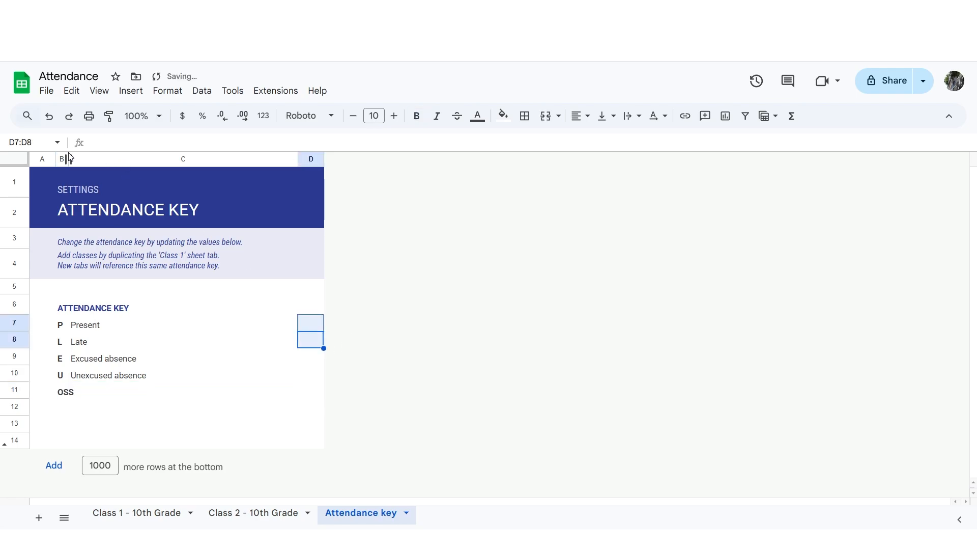
- Autofit the width of column B and enter the description "Out-of-School Suspension" for the OSS code in C11
click(62, 159)
double_click(68, 158)
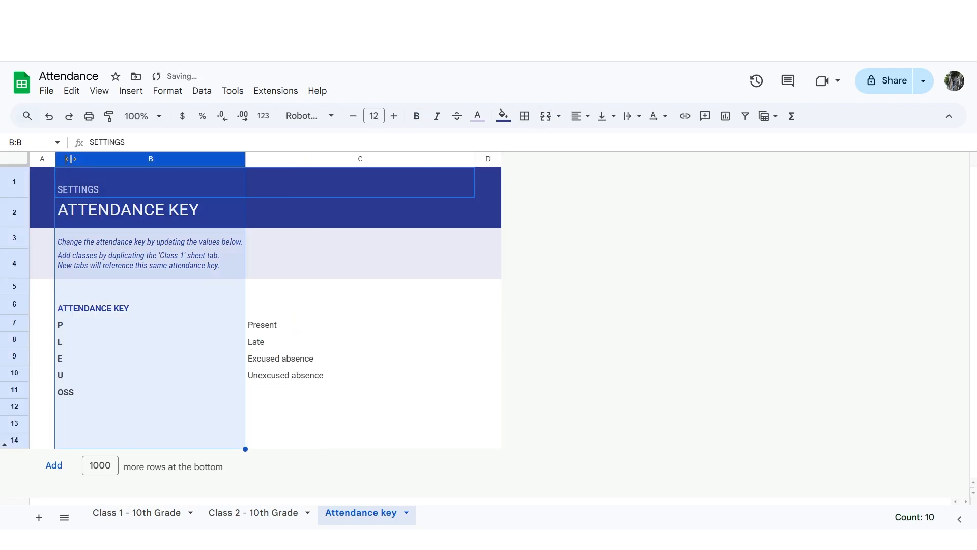
click(250, 396)
text(Out-of-School Suspension)
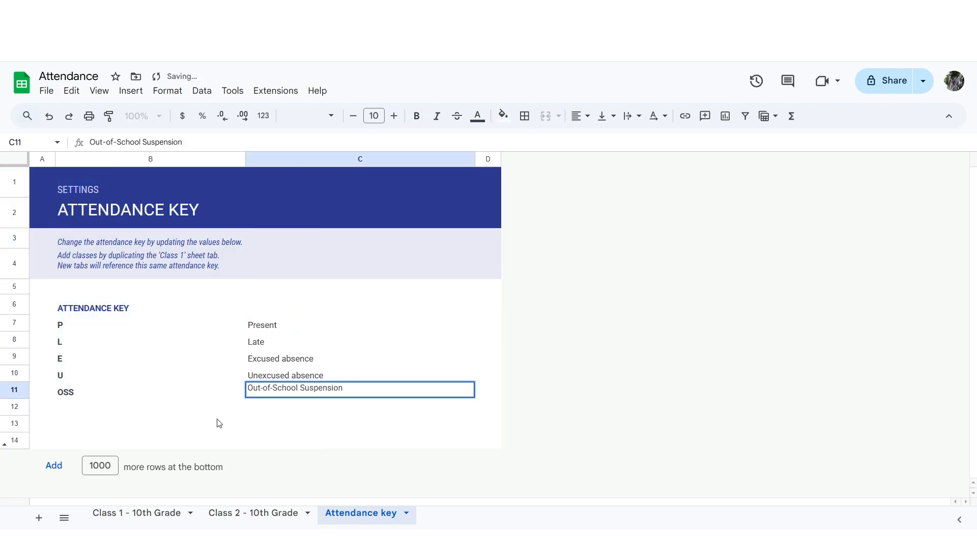
- Add 5 more rows at the bottom of the Attendance key sheet
click(219, 424)
click(16, 441)
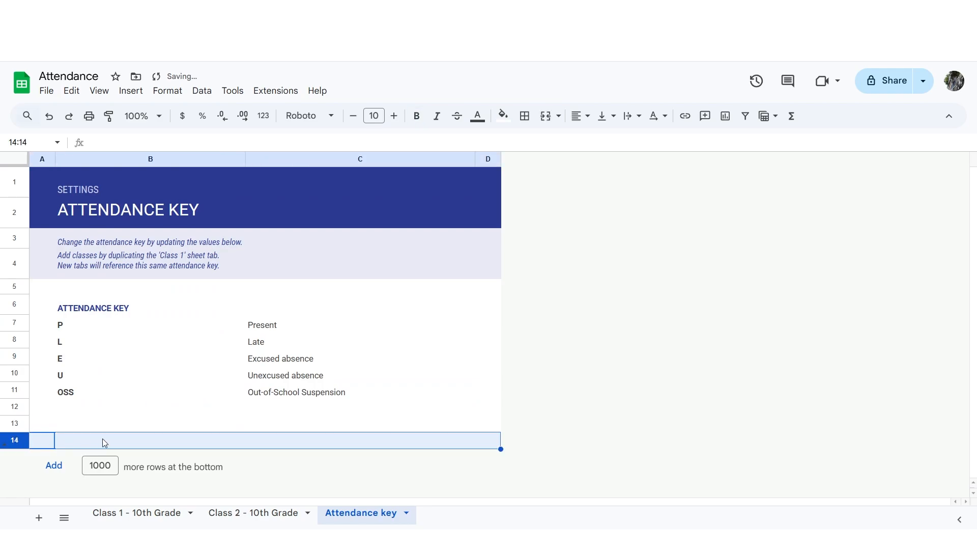
click(104, 466)
double_click(104, 466)
text(5)
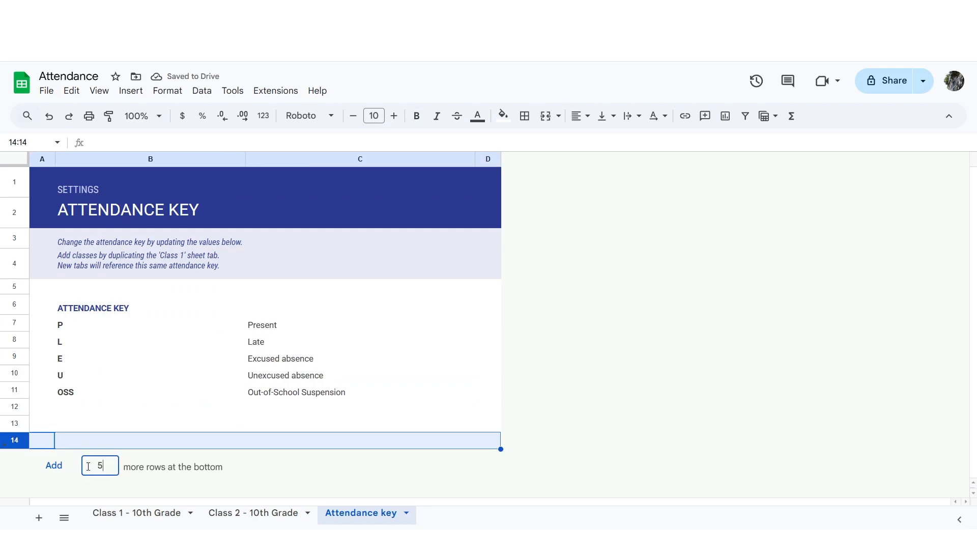
click(54, 466)
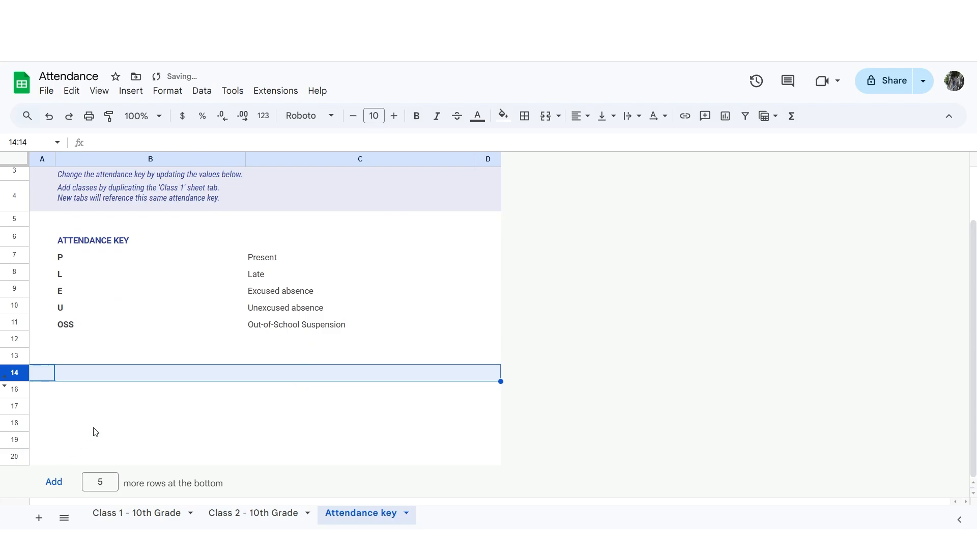
- On the Class 2 - 10th Grade sheet, insert one column to the right of the Unexcused absence column Z
click(243, 523)
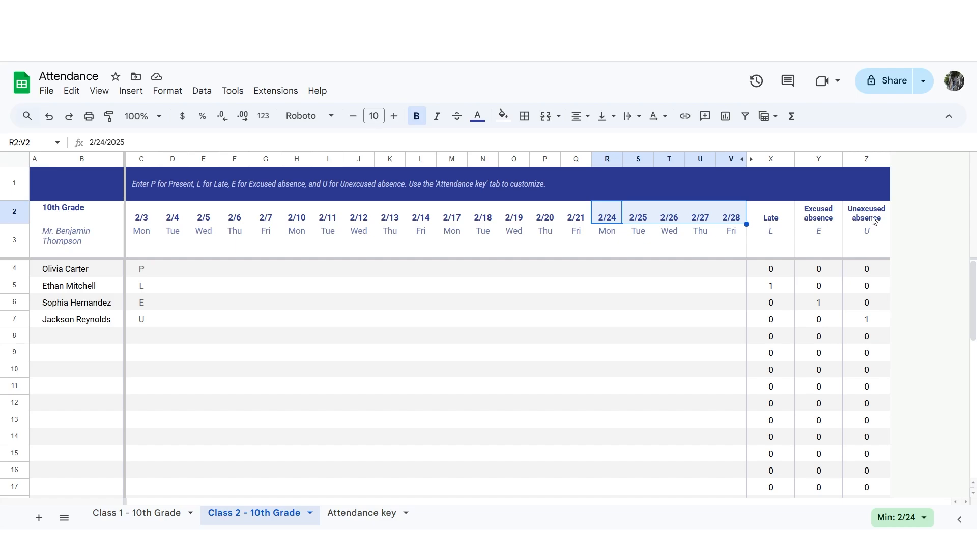
click(864, 160)
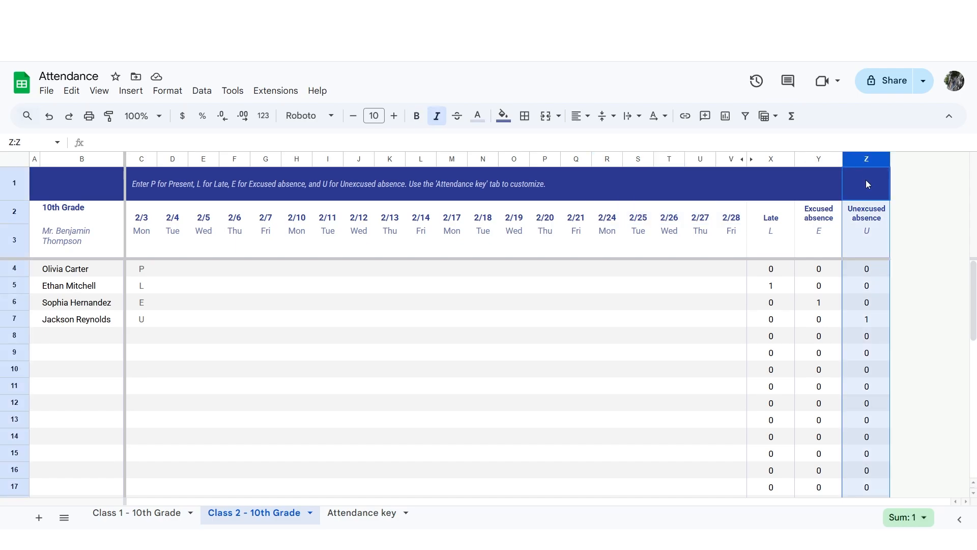
right_click(866, 179)
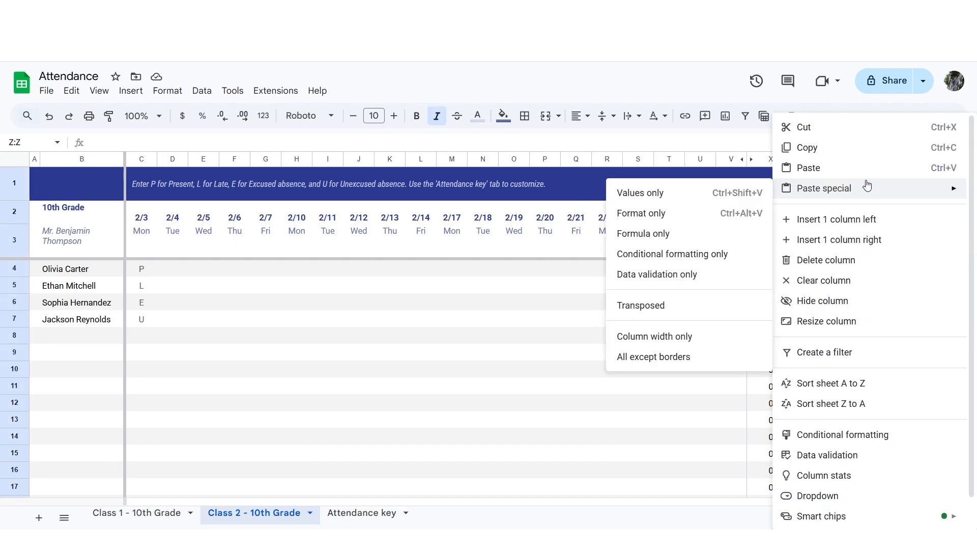
click(878, 240)
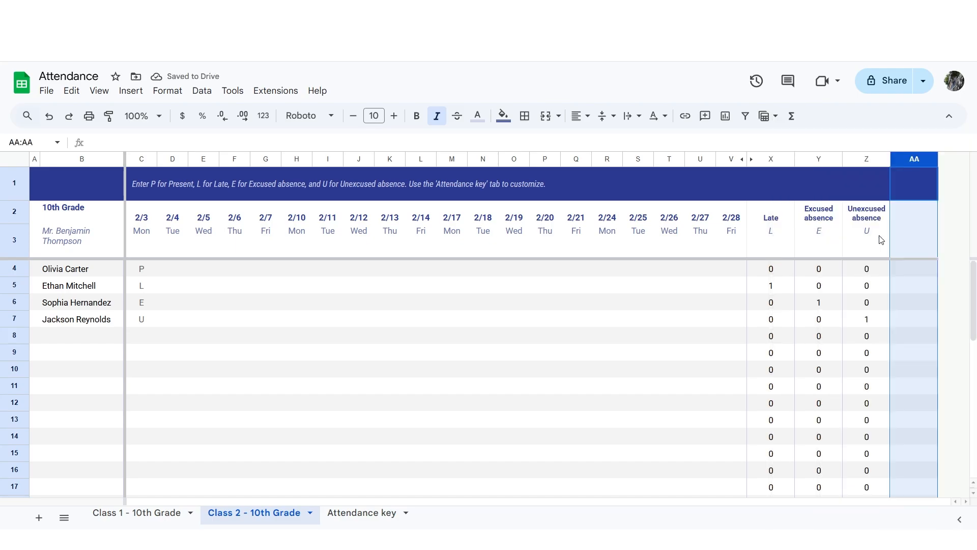
- Copy the Unexcused absence headings and count formulas from Z2:Z39 into the new column AA by filling across
drag(872, 208, 872, 490)
scroll(877, 341, up, 1)
click(871, 304)
drag(868, 217, 923, 465)
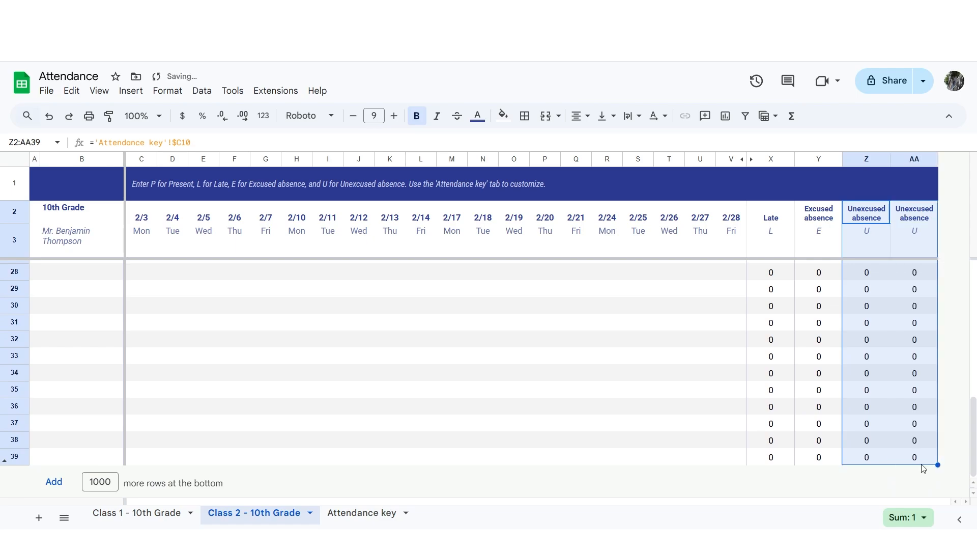
scroll(915, 444, up, 5)
scroll(915, 444, up, 2)
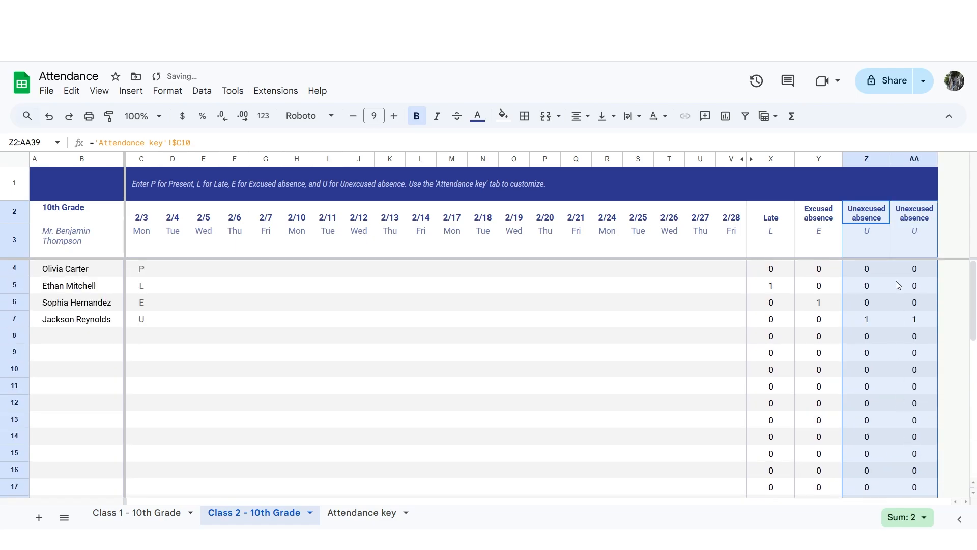
- Check the Present entry's cell on the Attendance key sheet and change the AA2 heading formula to ='Attendance key'!$C7
click(911, 221)
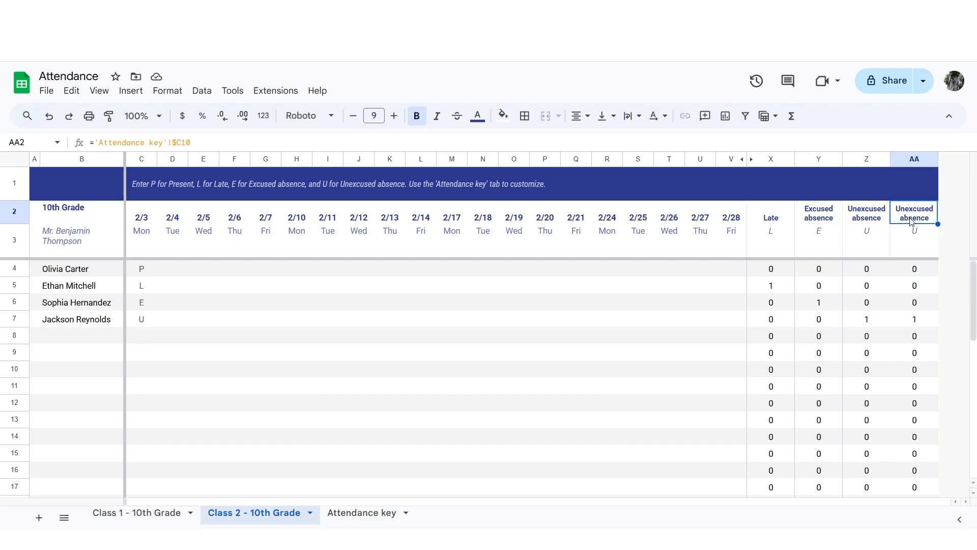
click(366, 515)
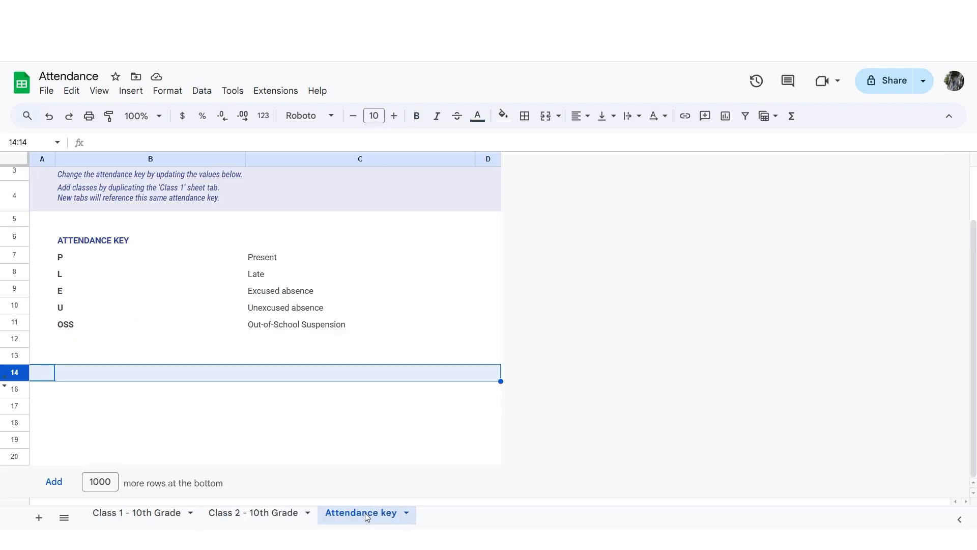
click(79, 329)
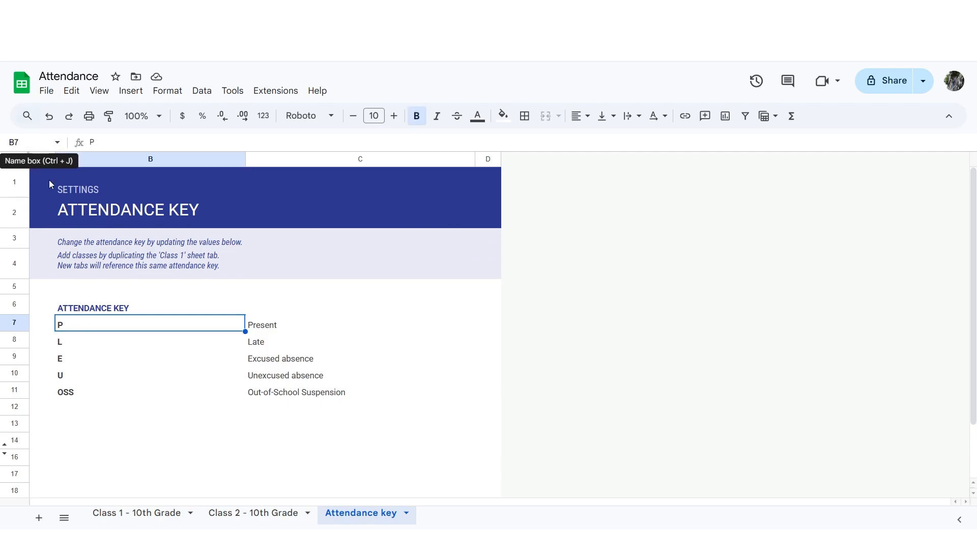
click(266, 326)
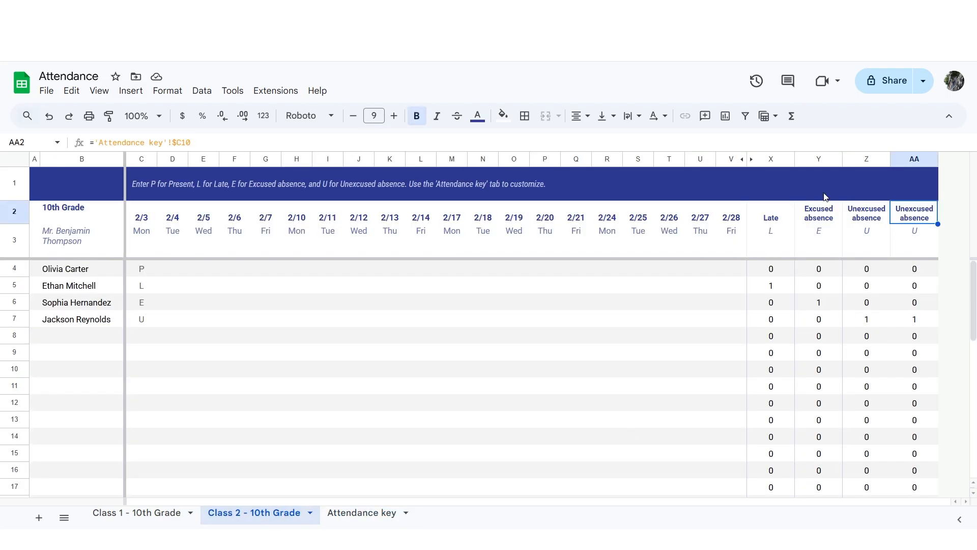
click(239, 143)
key(BackSpace)
key(BackSpace)
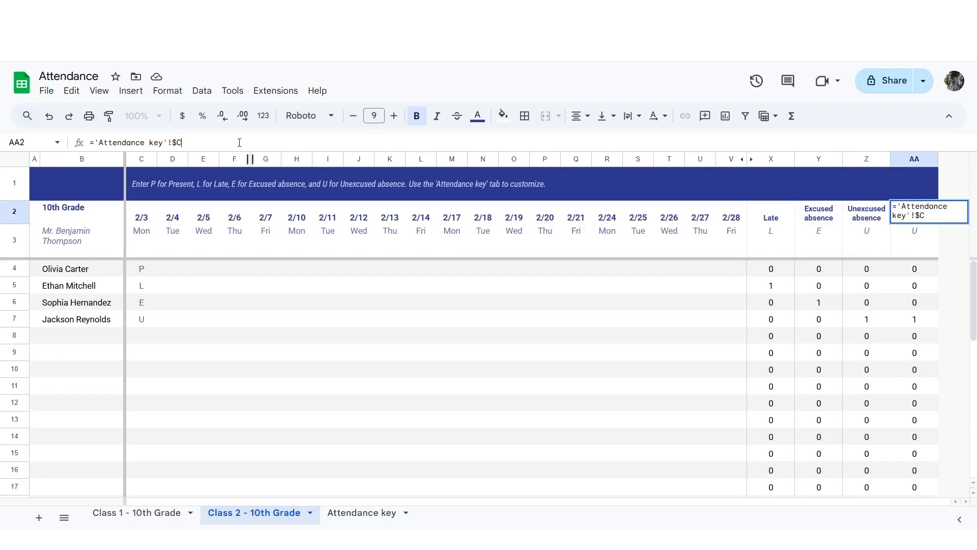
text(7)
click(526, 308)
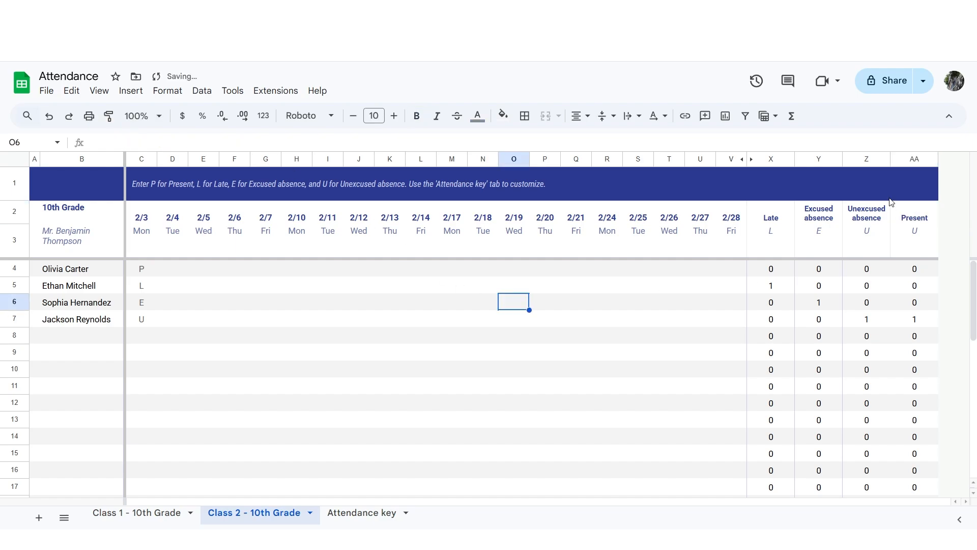
- Change the code formula in AA3 to ='Attendance key'!$B7
click(915, 239)
click(242, 145)
key(BackSpace)
key(BackSpace)
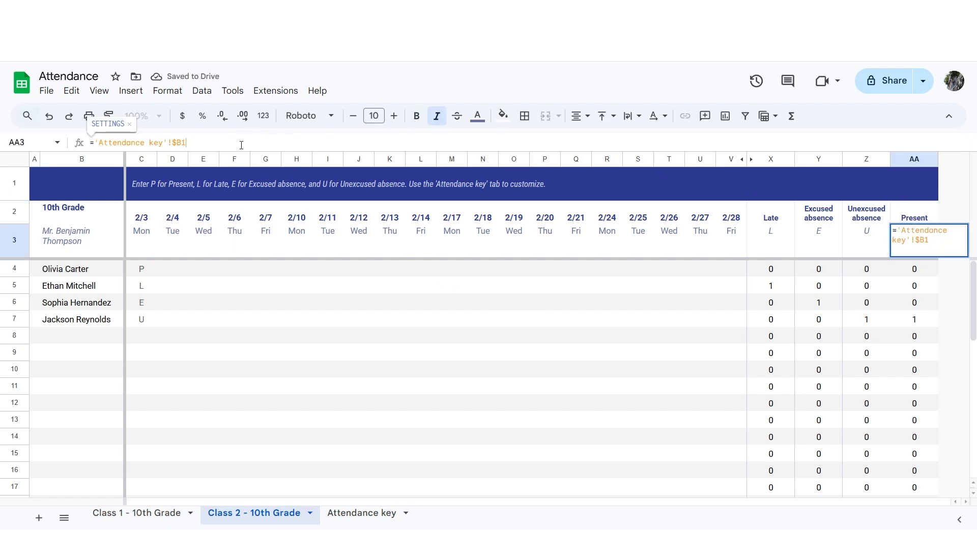
text(7)
key(Return)
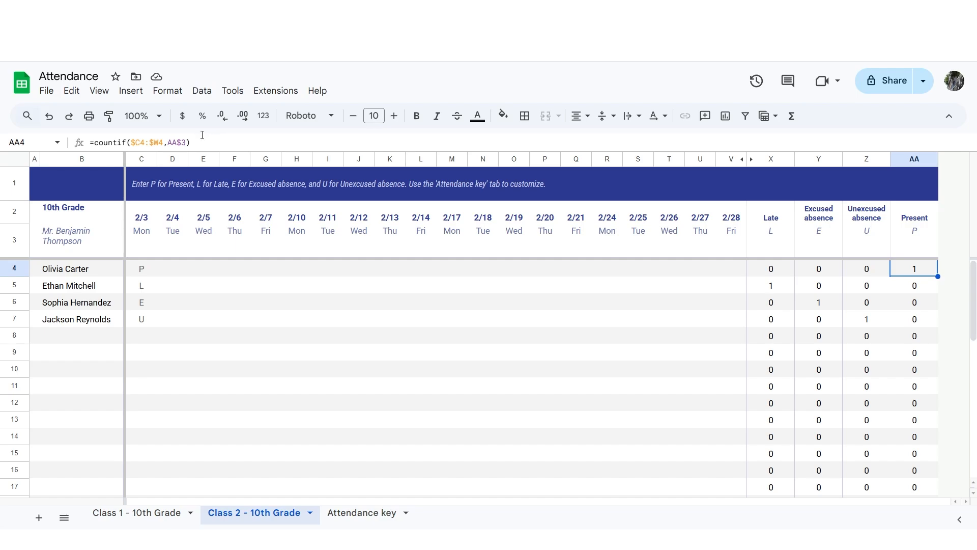
- Correct the count range in AA4 to end at the last date column, making the formula =countif($C4:$V4,AA$3)
drag(148, 269, 726, 275)
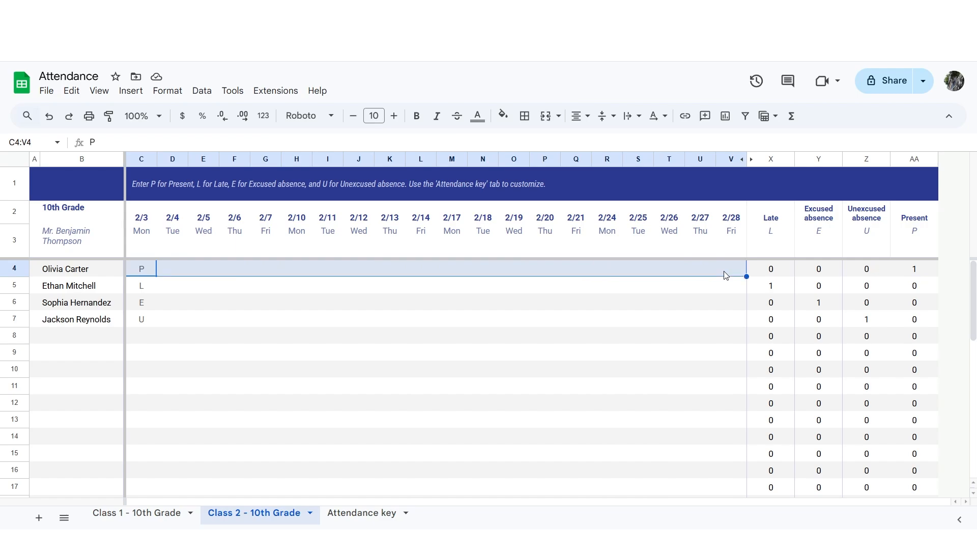
click(916, 272)
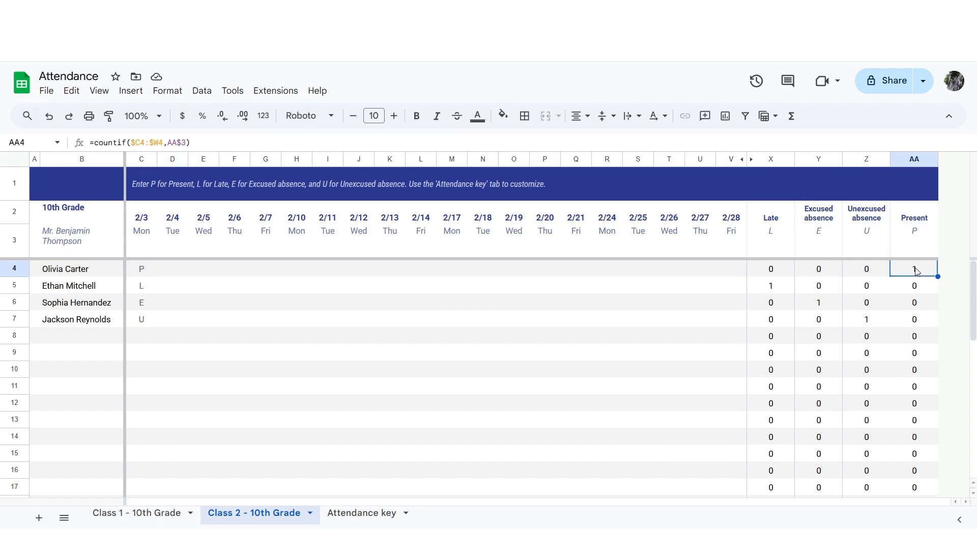
click(162, 141)
key(BackSpace)
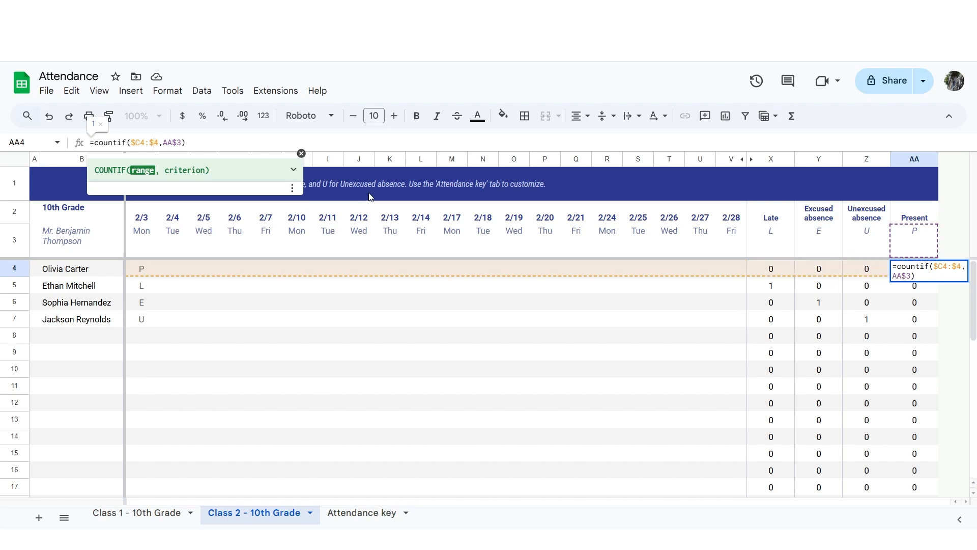
text(V)
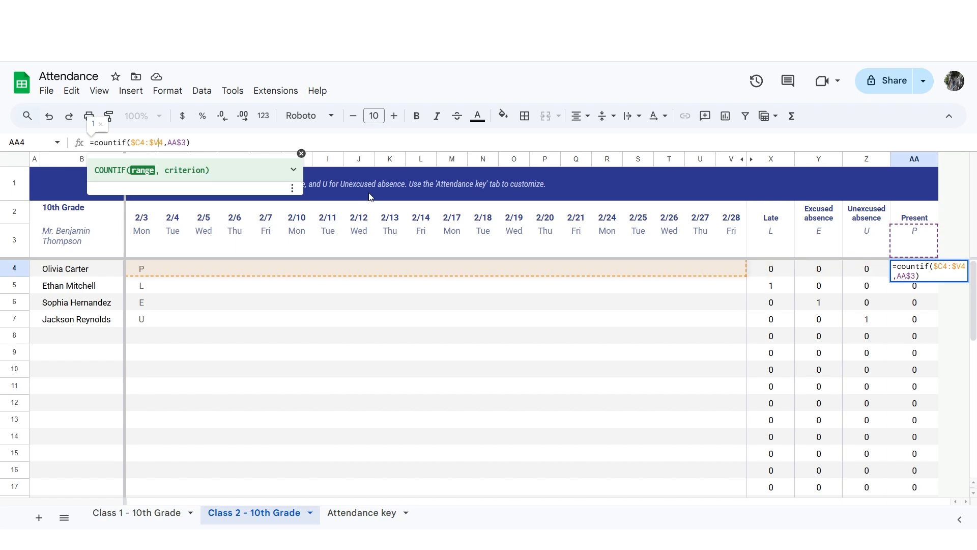
key(Return)
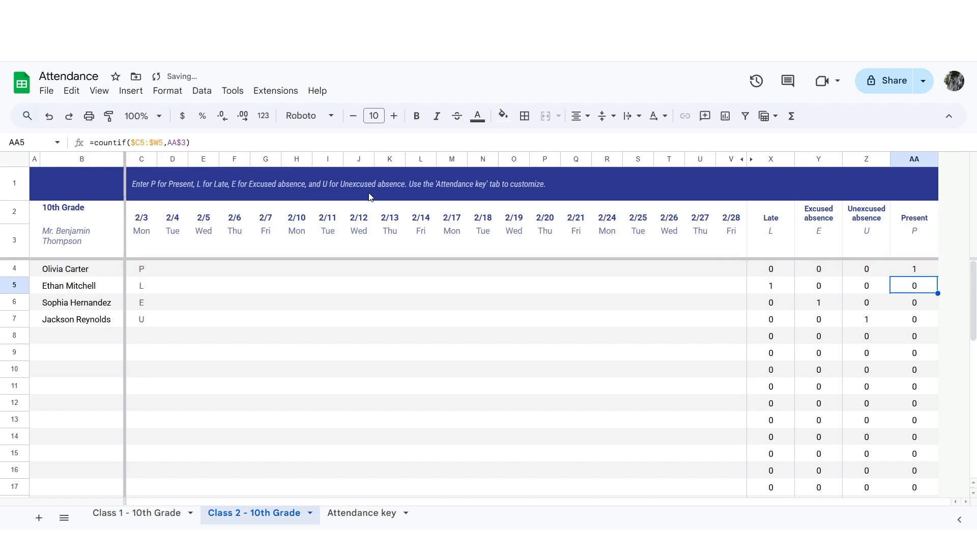
- Fill the corrected count formula from AA4 across to column X and down through row 39
click(919, 269)
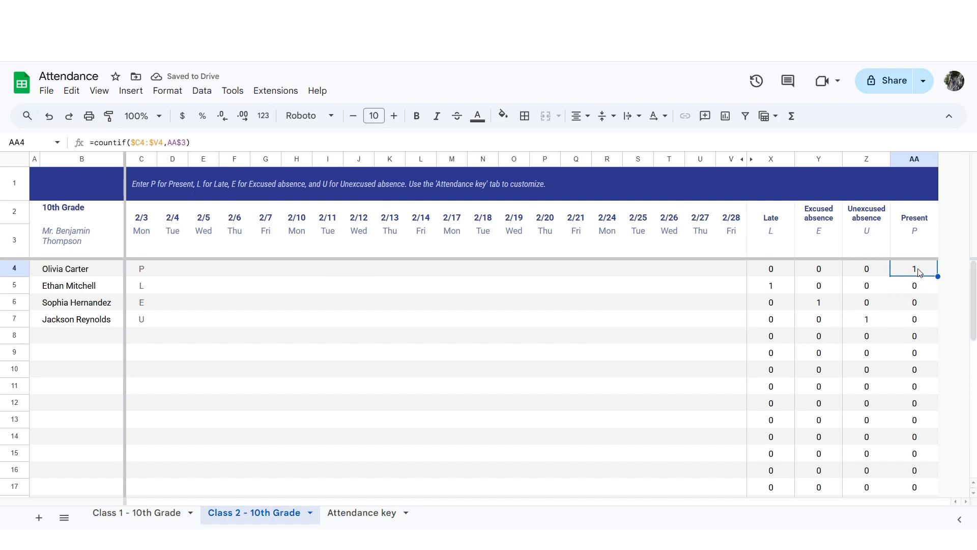
drag(938, 275, 786, 275)
drag(939, 275, 919, 527)
scroll(911, 423, up, 8)
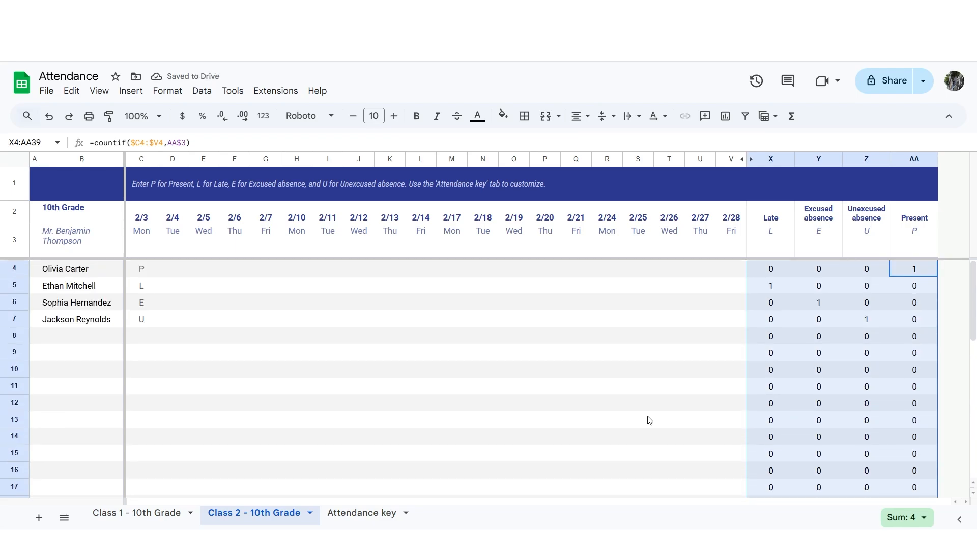
- Fill in the four students' attendance in C4:V7 with P, L, E and U codes for every February date
click(348, 370)
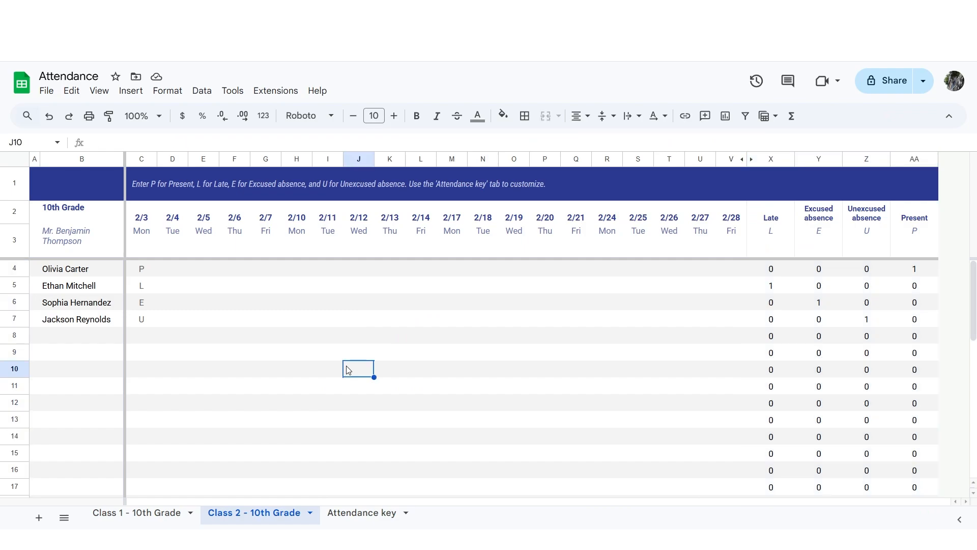
click(141, 269)
text(P	P	P	P	P	P	P	P	P	P	P	P	P	P	P	P	P	P	P	P L	P	P	P	P	P	P	E	E	E	E	E	E	E	E	E	E	E	E	E E	E	E	E	E	E	E	E	E	E	E	P	P	P	P	P	P	E	E	E U	U	U	P	P	P	P	P	P	U	U	U	U	U	U	U	U	U	E	E)
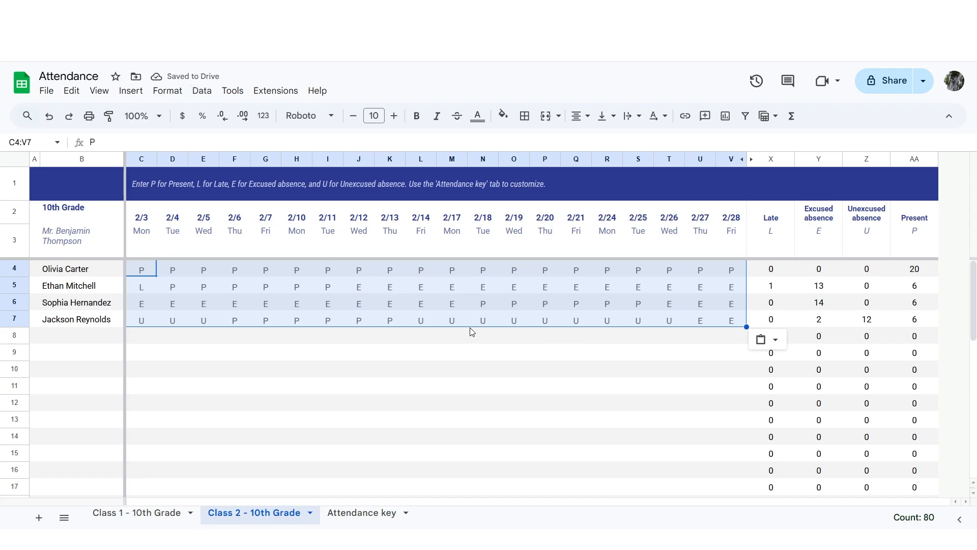
- Create a filter on row 3 and sort the student names in column B from A to Z
click(7, 286)
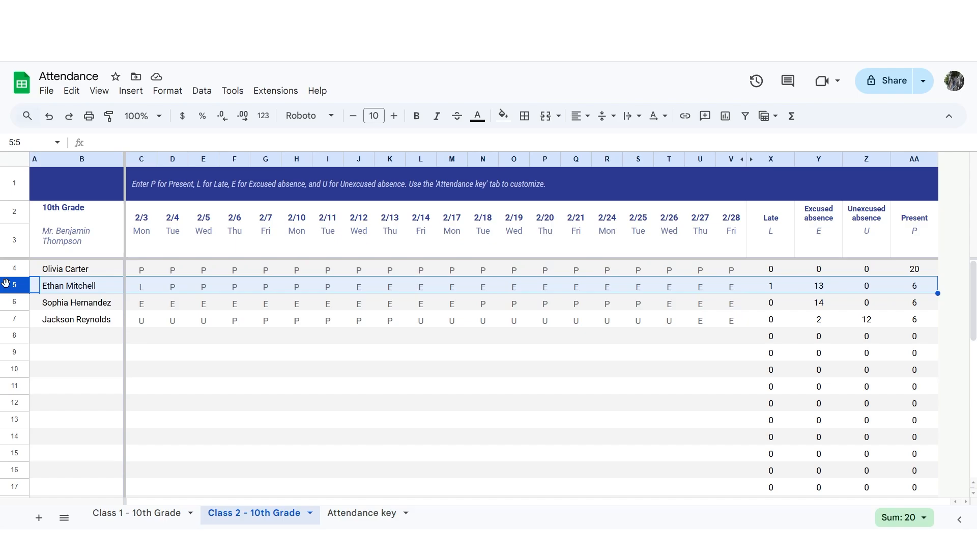
click(6, 237)
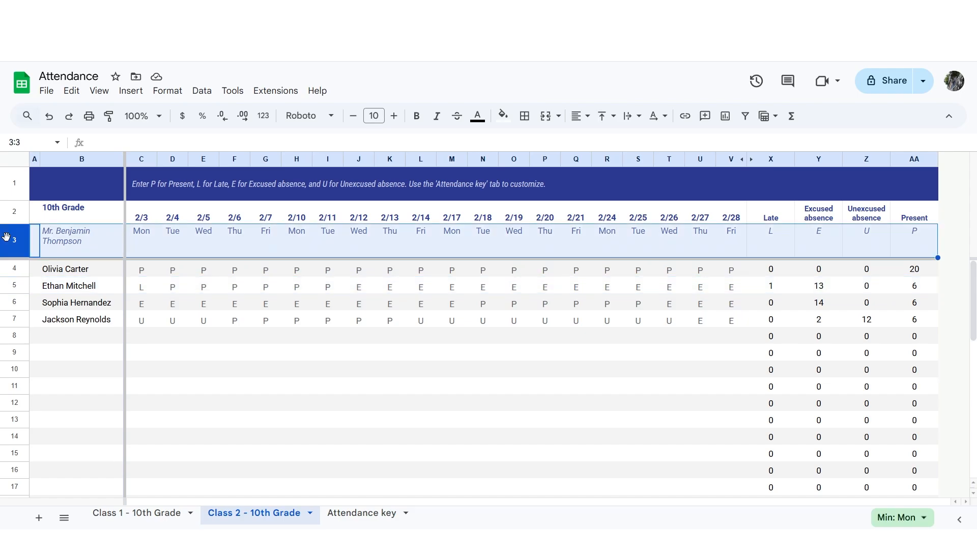
click(746, 117)
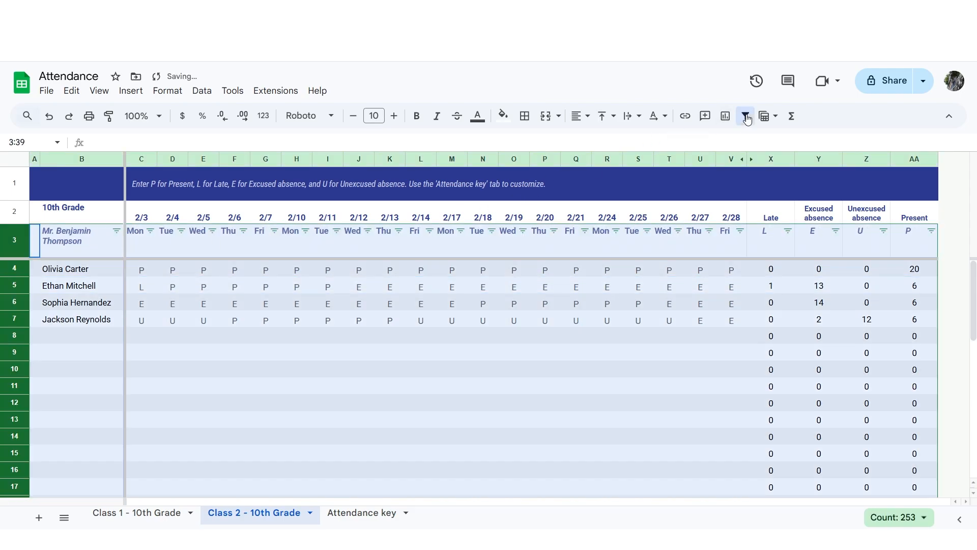
click(117, 232)
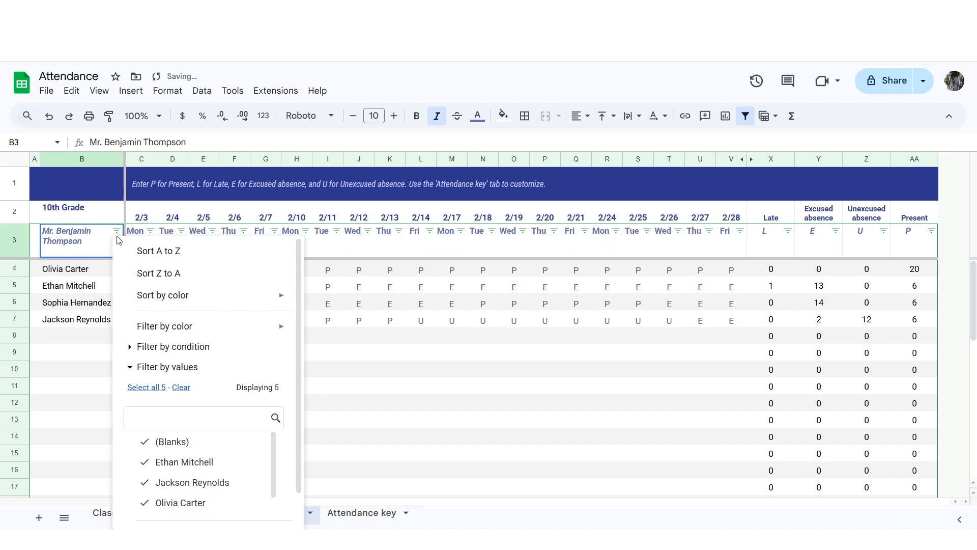
click(158, 251)
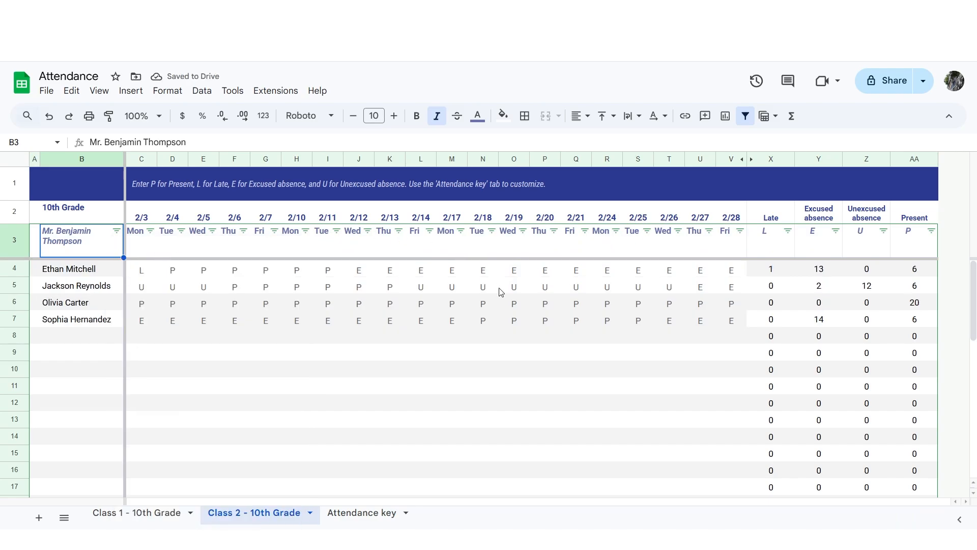
- Change the 2/19 attendance code in O5 to E
double_click(526, 286)
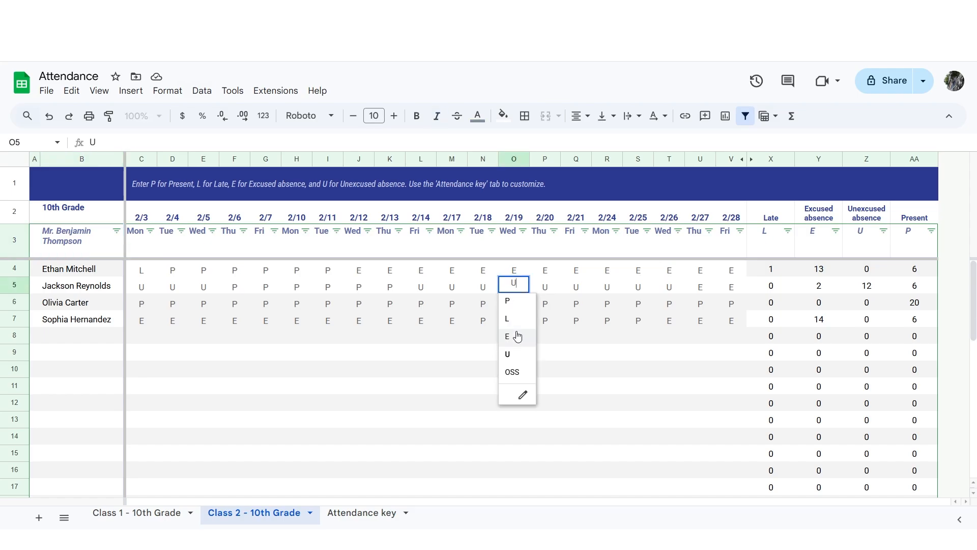
click(517, 336)
click(517, 335)
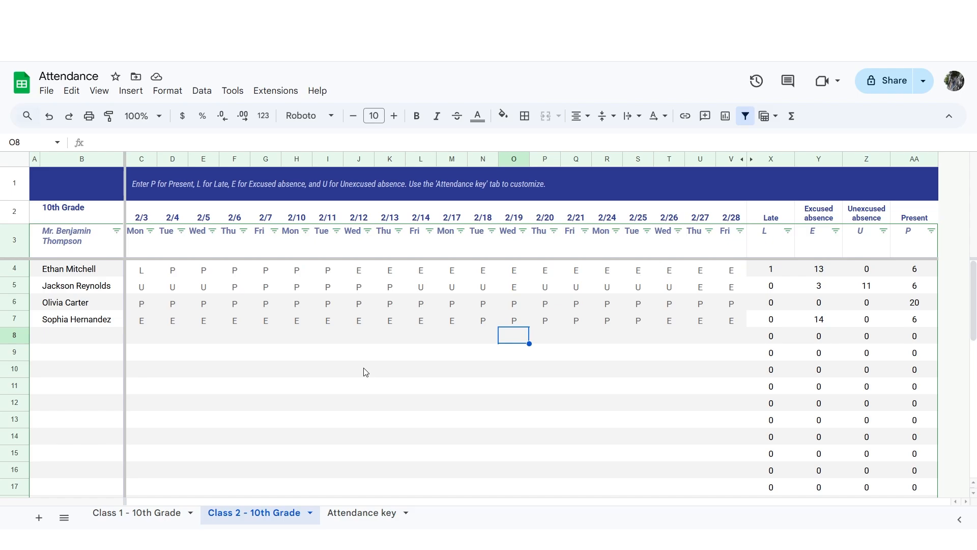
- Add a conditional format rule to C4:V7 that applies the default green fill where the text is exactly P
drag(142, 270, 730, 316)
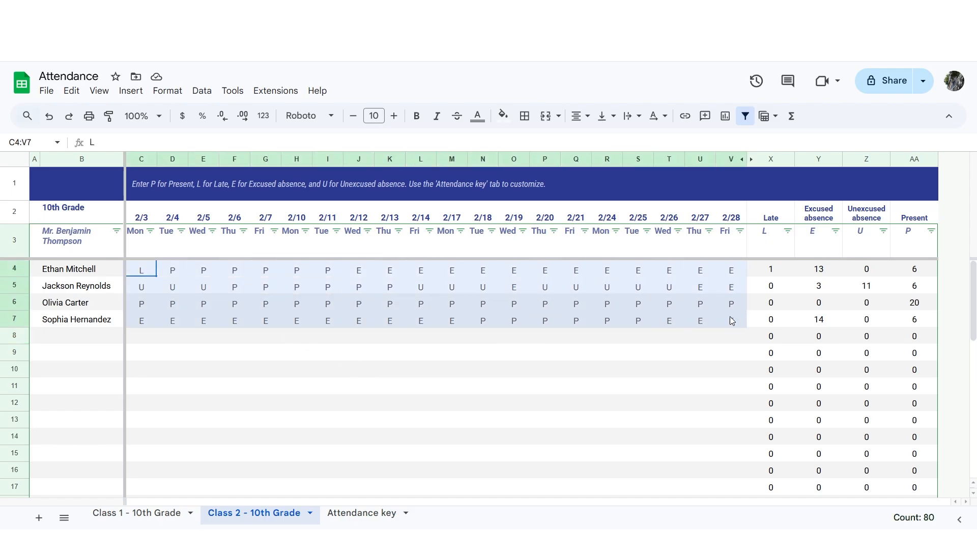
click(168, 90)
click(219, 347)
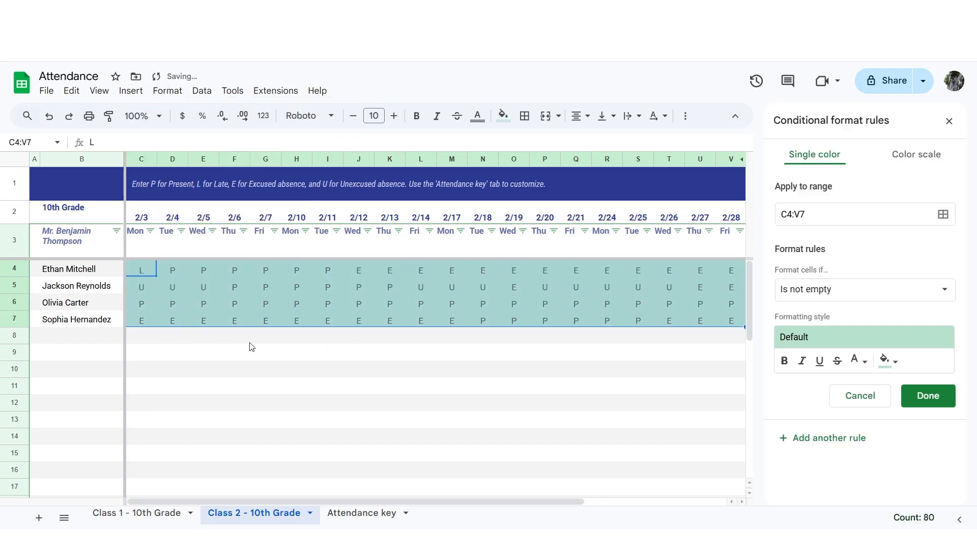
click(884, 296)
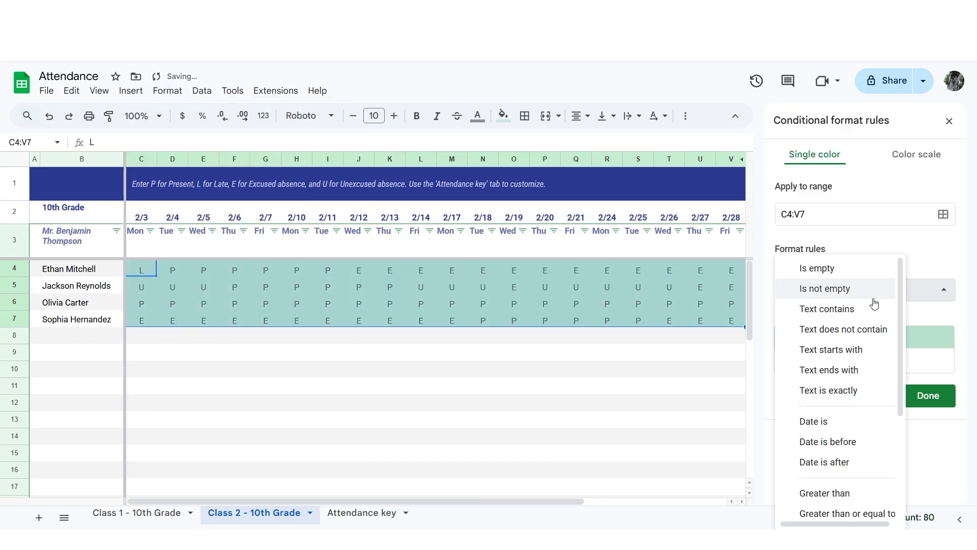
click(839, 394)
click(807, 320)
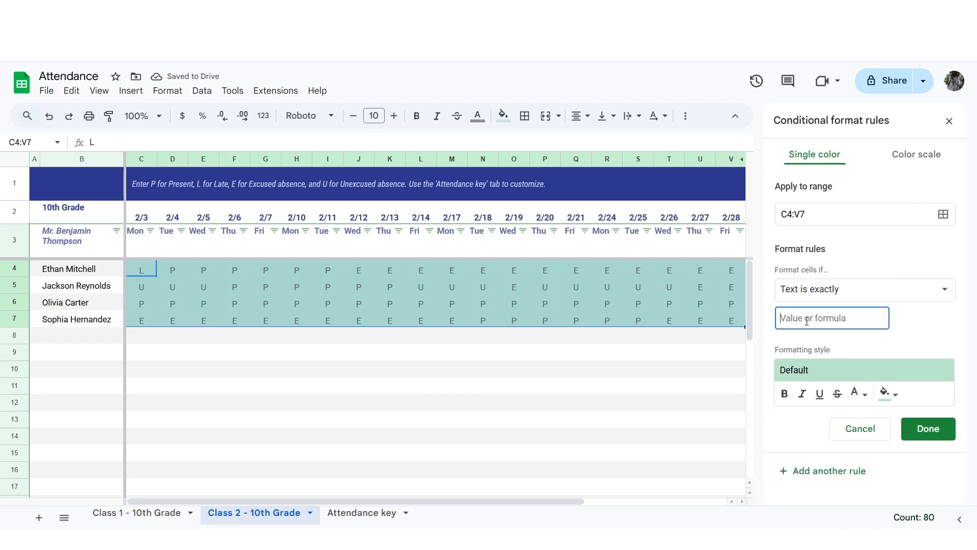
text(P)
click(940, 429)
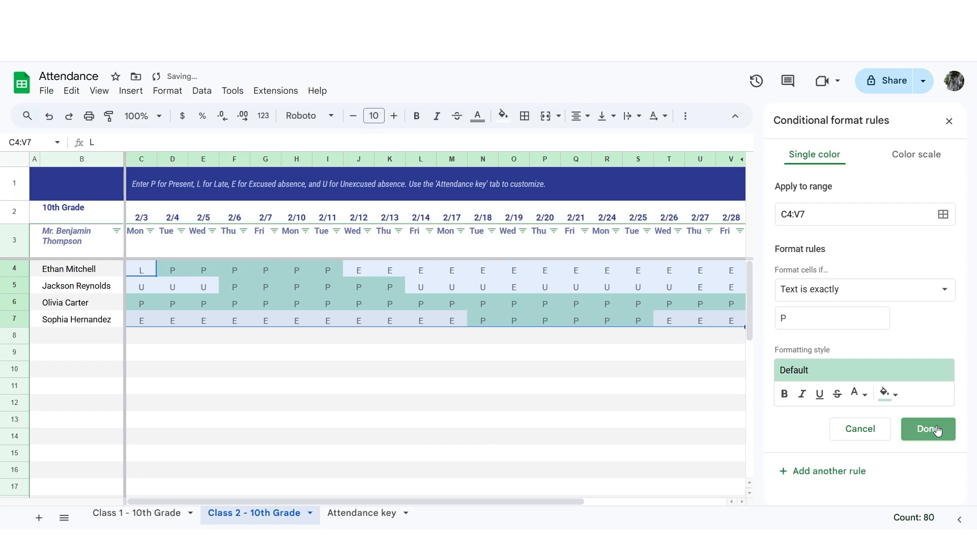
click(949, 120)
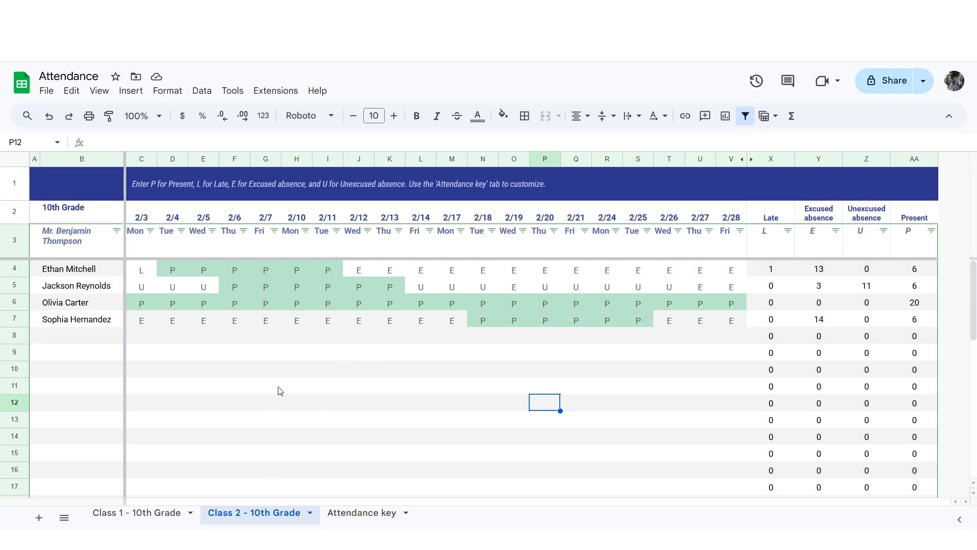
click(453, 352)
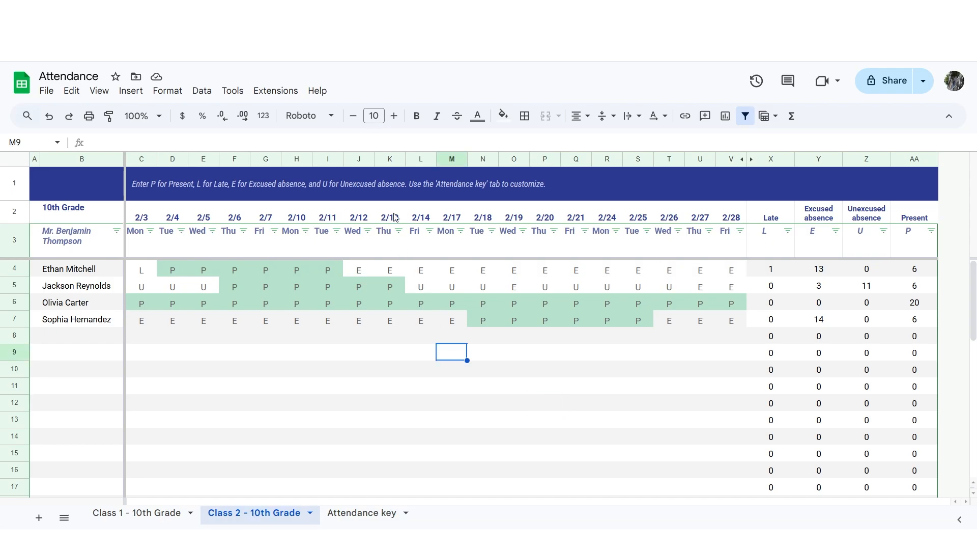
- Replace the instruction formula in the merged header cell C1:S1 with the title Ashwood Academy
click(390, 184)
double_click(390, 183)
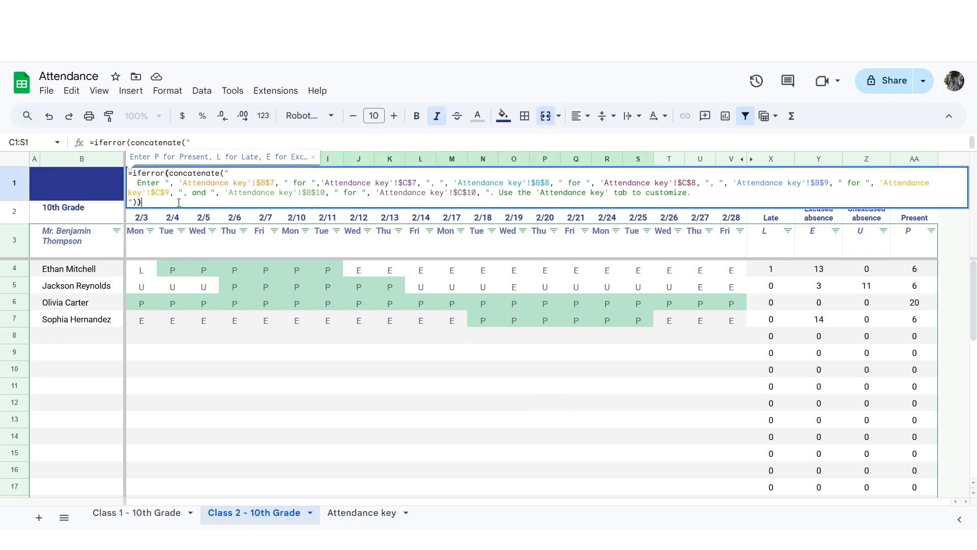
key(ctrl+a)
text(Ashwood Academy)
click(268, 411)
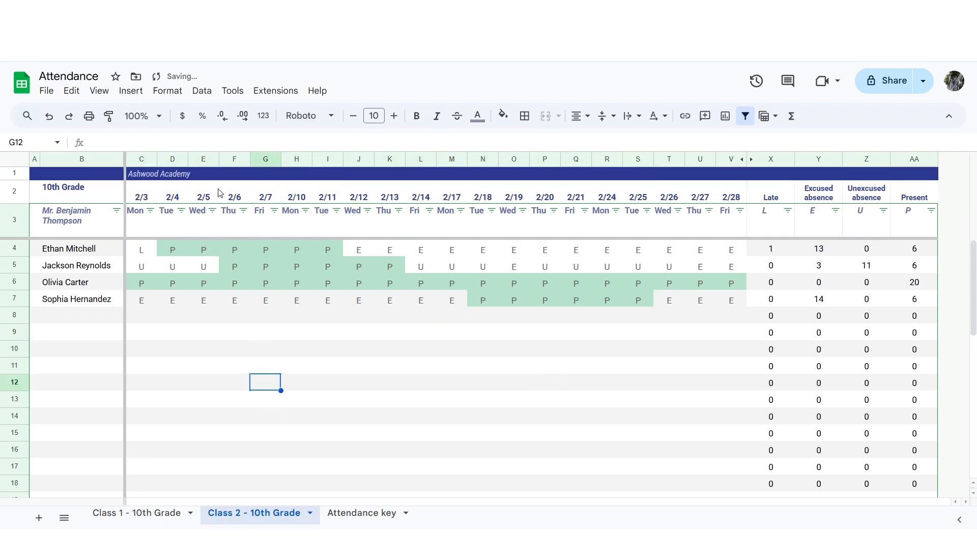
- Increase the font size of the Ashwood Academy title in row 1 to 22
click(220, 176)
click(394, 116)
click(394, 116)
click(395, 117)
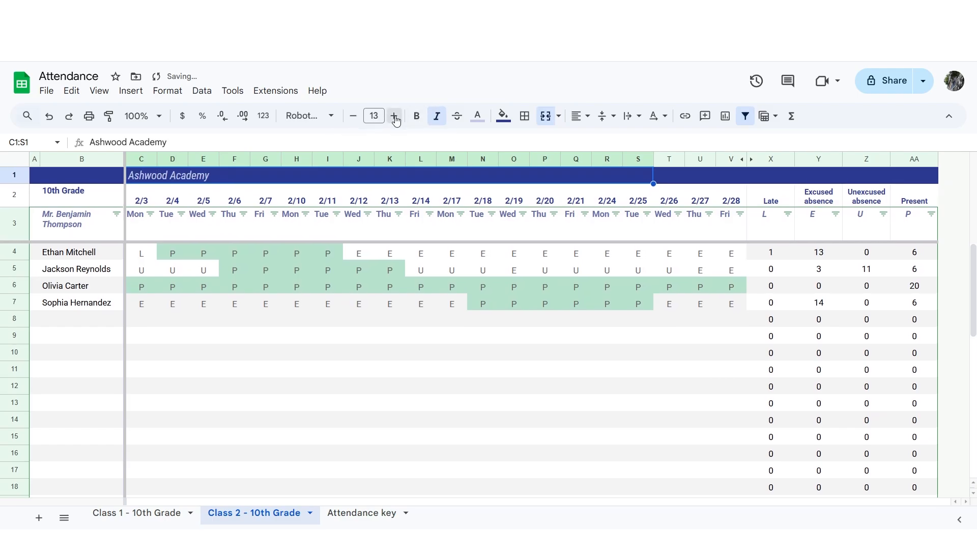
click(395, 116)
click(394, 116)
click(395, 116)
click(395, 116)
click(395, 117)
click(394, 116)
click(395, 117)
click(394, 116)
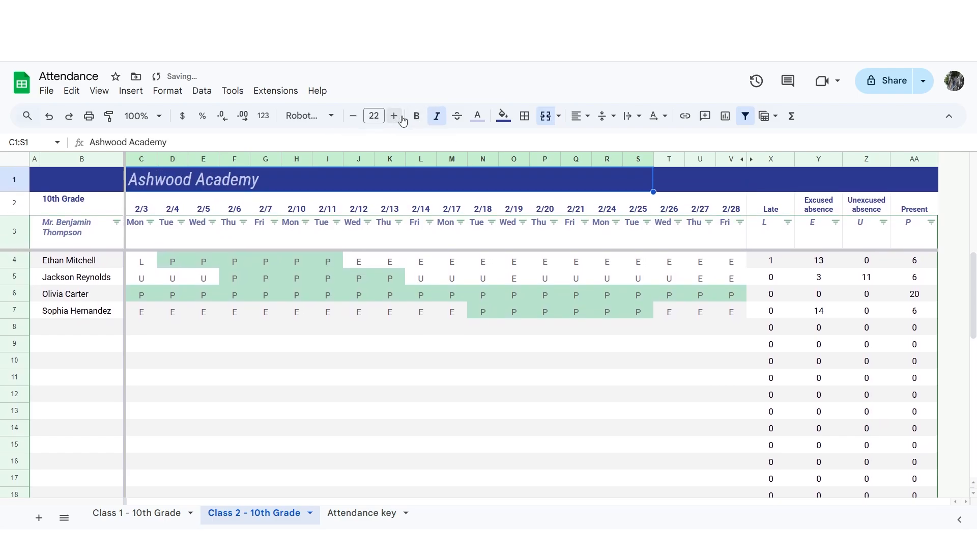
- Center the Ashwood Academy title horizontally in its merged cell and set its text color to yellow
click(580, 116)
click(599, 139)
click(478, 116)
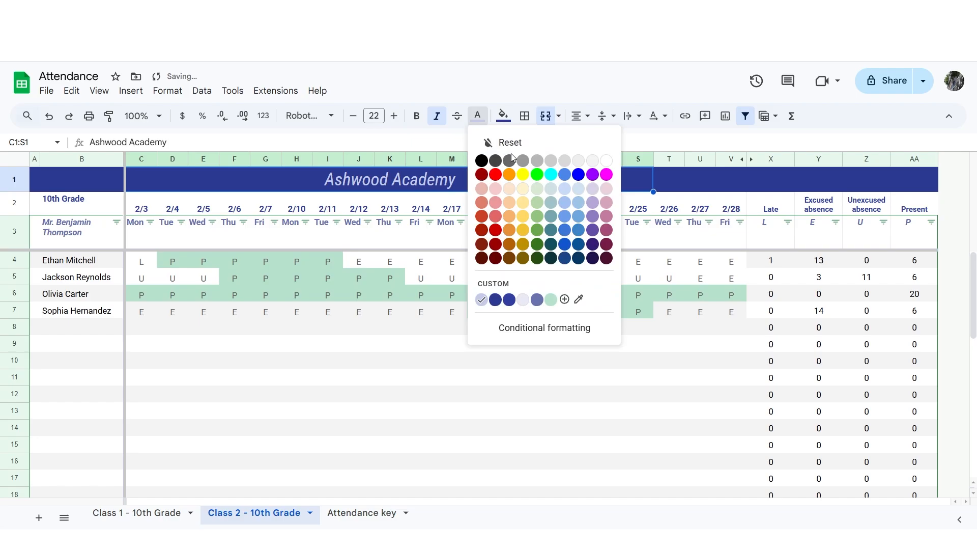
click(523, 174)
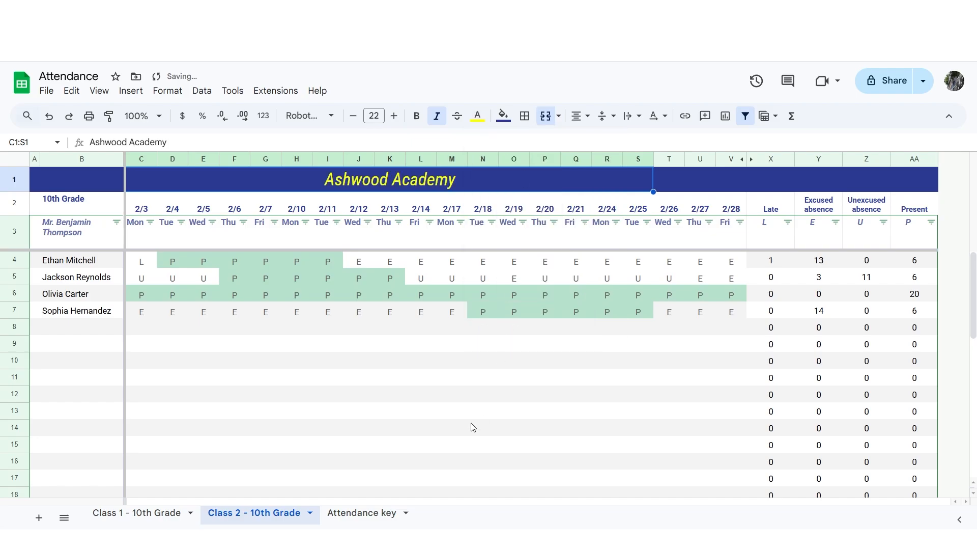